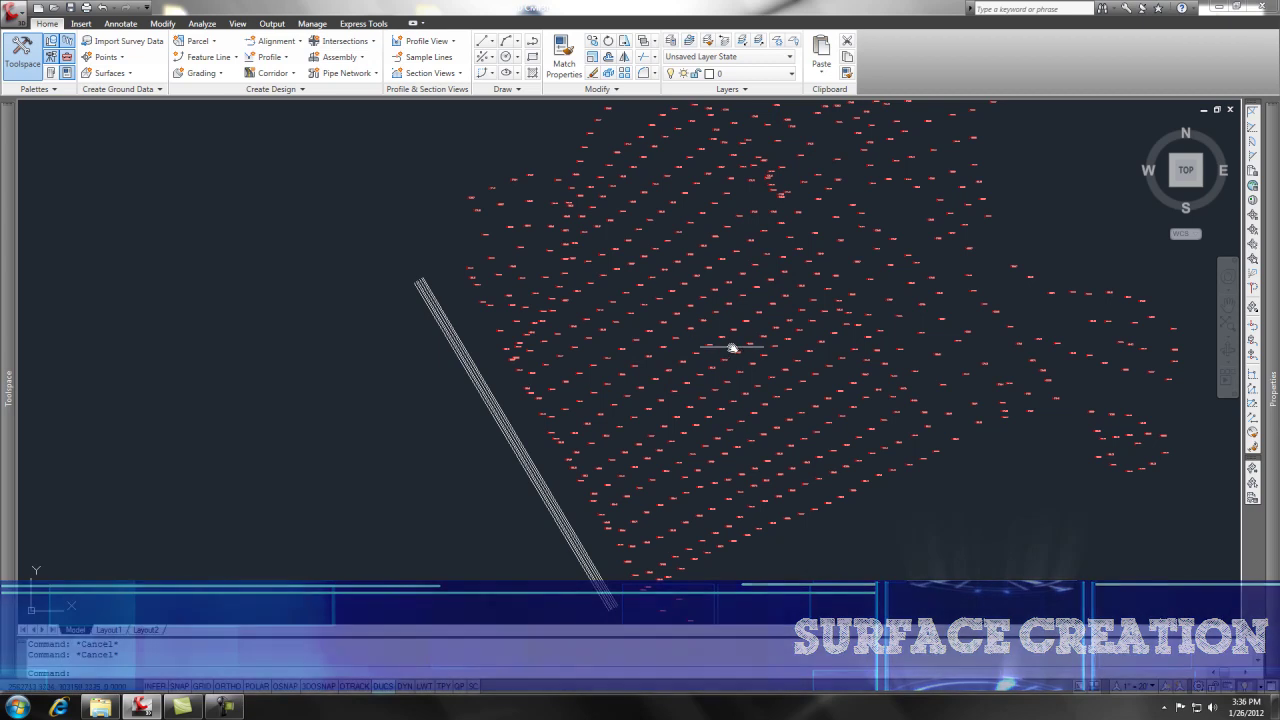
Frame the survey points, then bring up the Surfaces context menu in Toolspace Prospector.
middle_drag(763, 331, 700, 349)
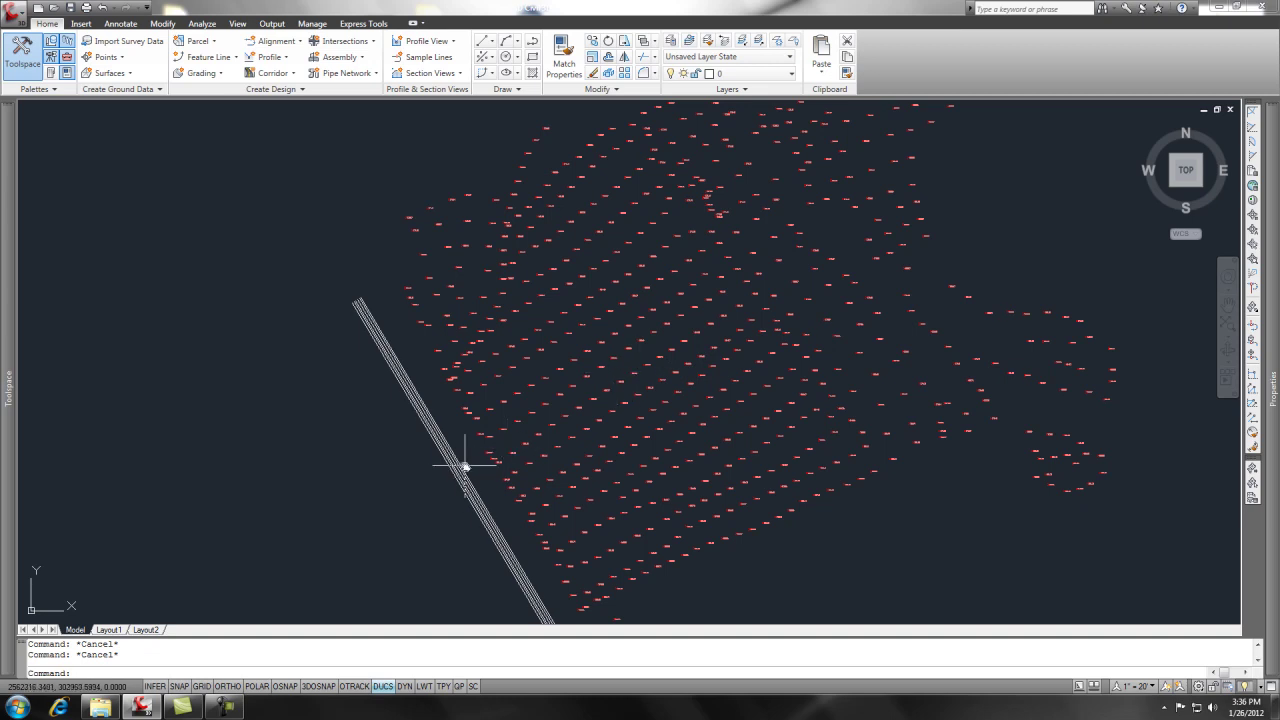
mouse_move(463, 468)
click(22, 55)
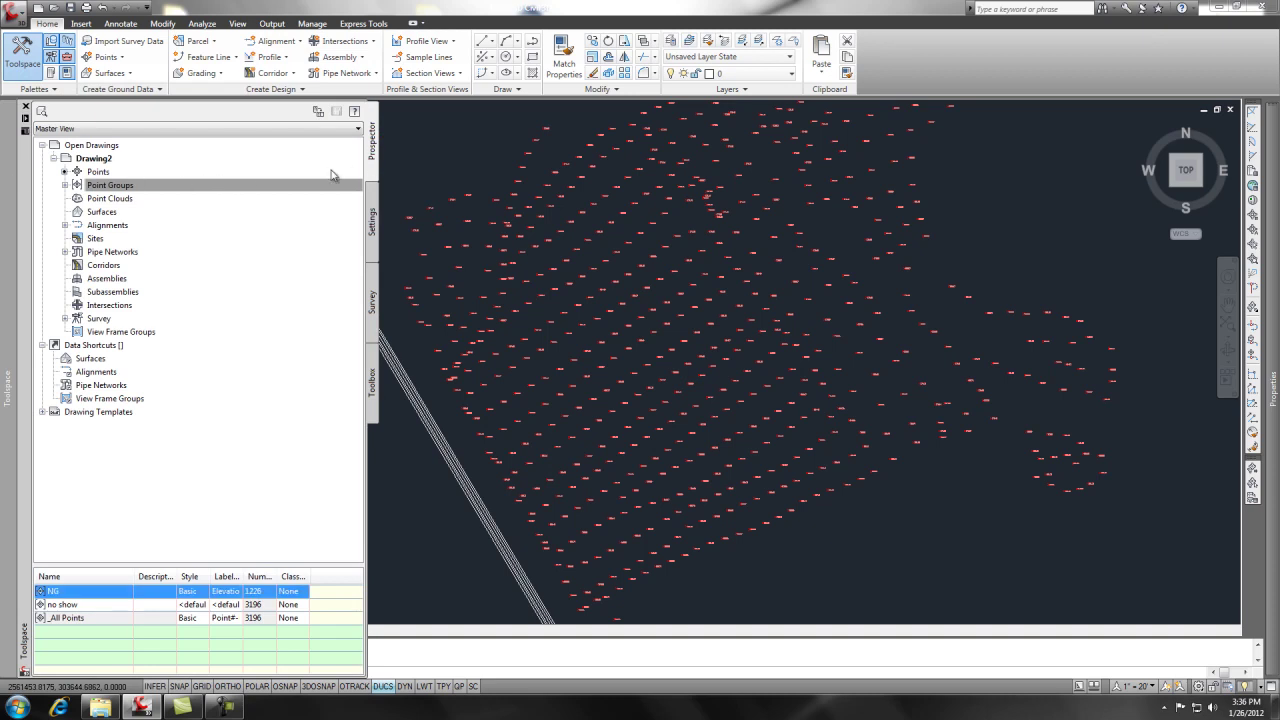
click(89, 214)
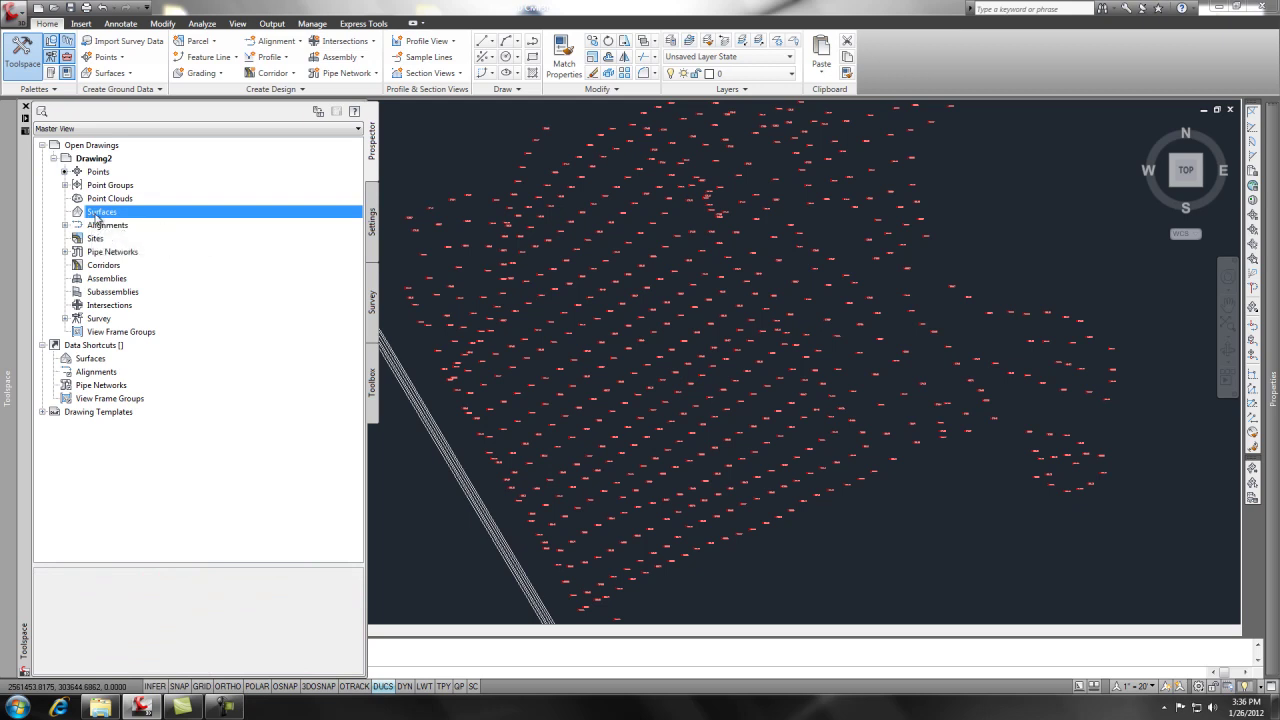
right_click(99, 217)
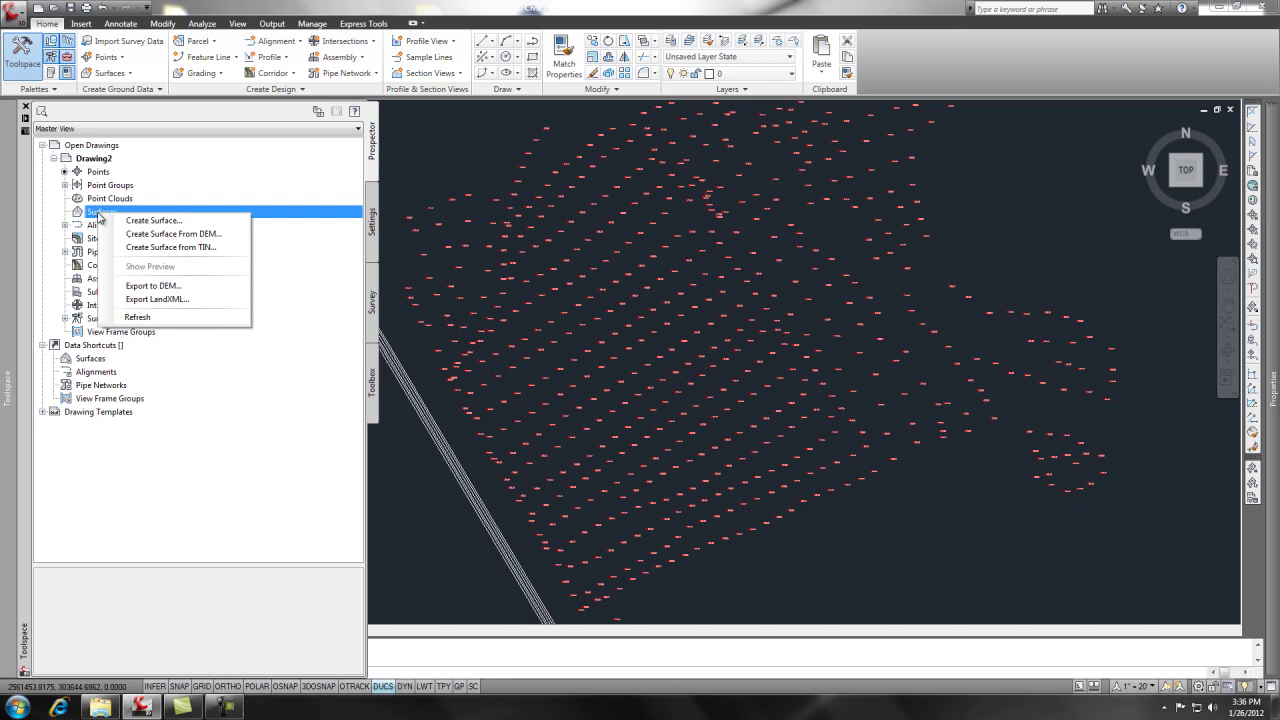
Start a new surface and name it EG.
click(150, 220)
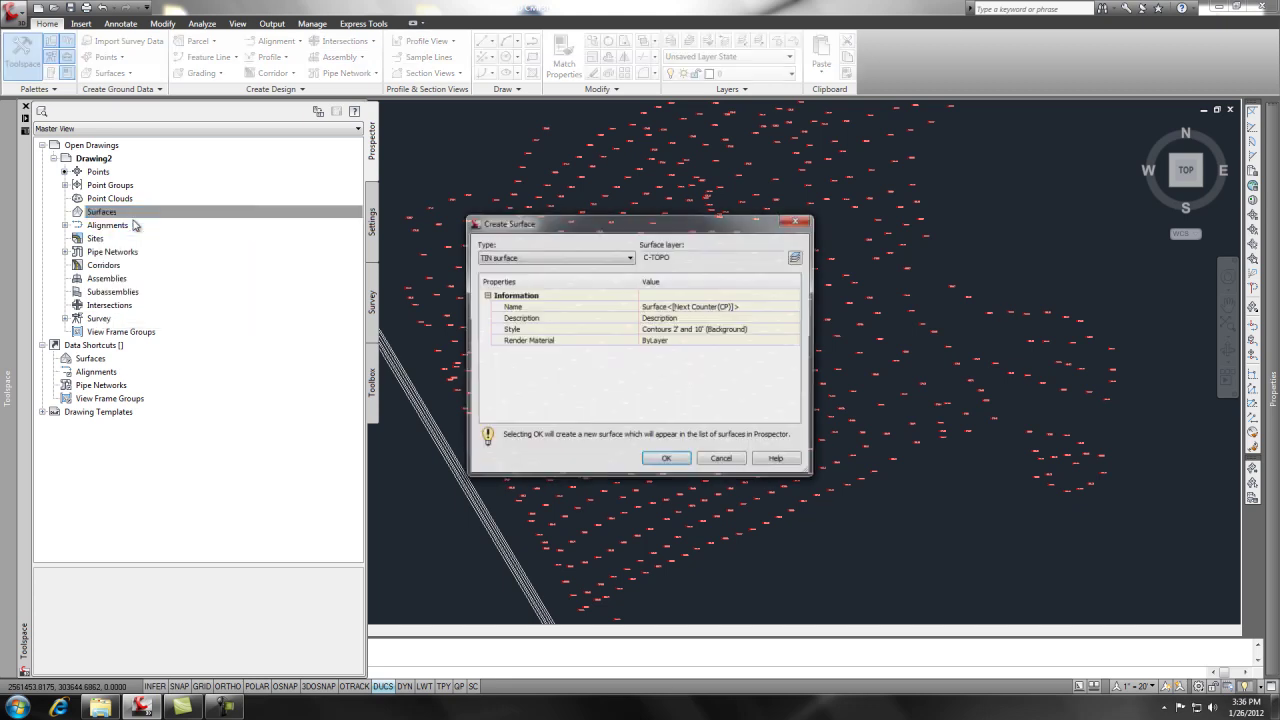
click(684, 307)
text(e)
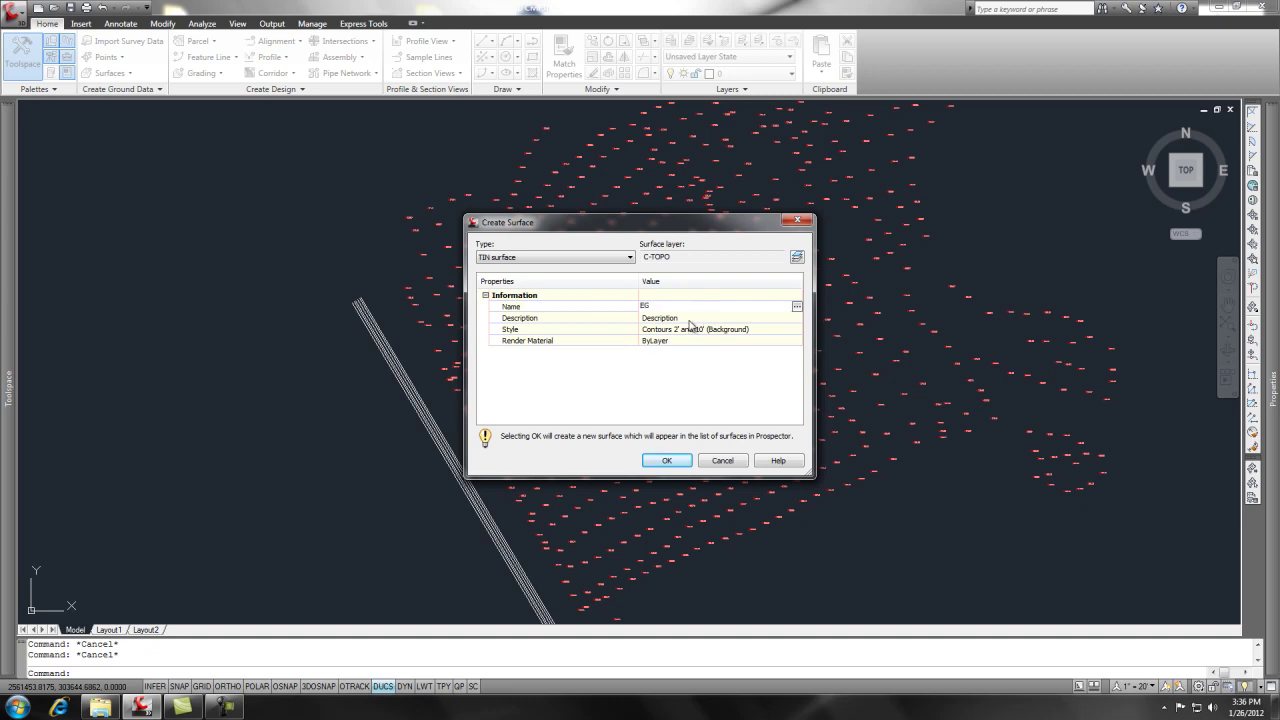
key(Return)
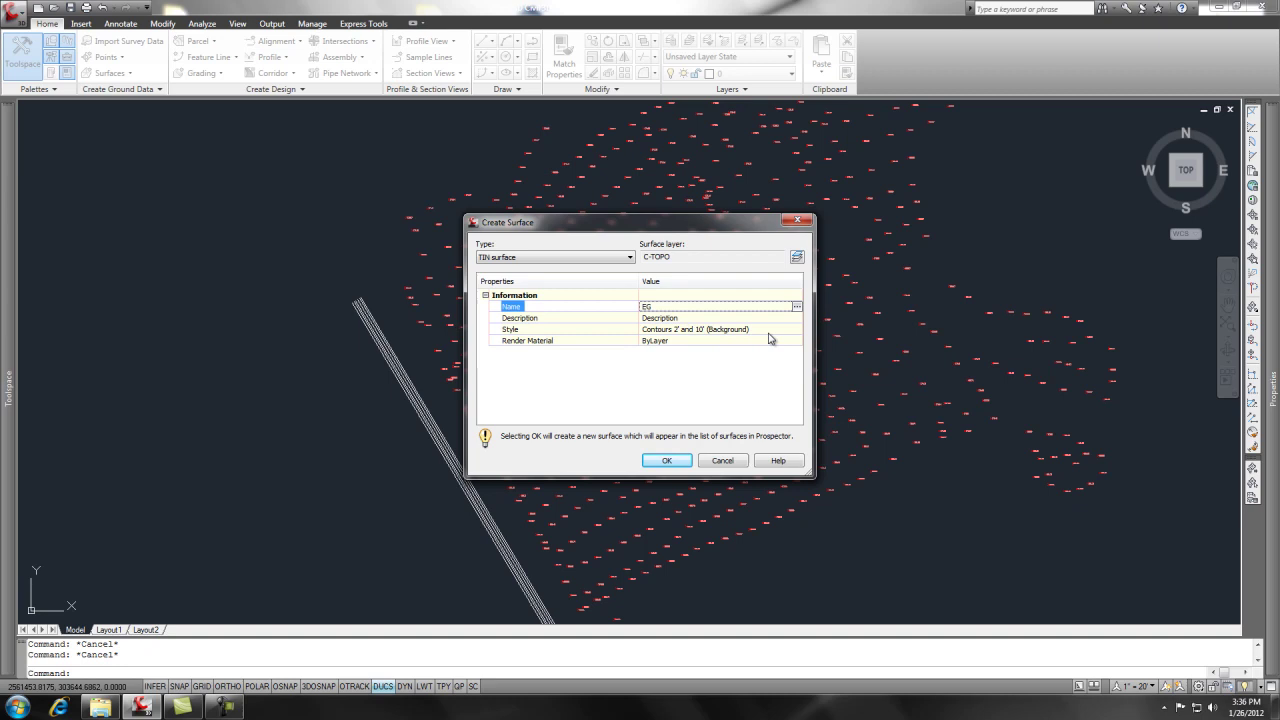
Give the surface the Contours 1' and 5' (Background) style and keep the TIN surface type.
click(770, 338)
click(796, 331)
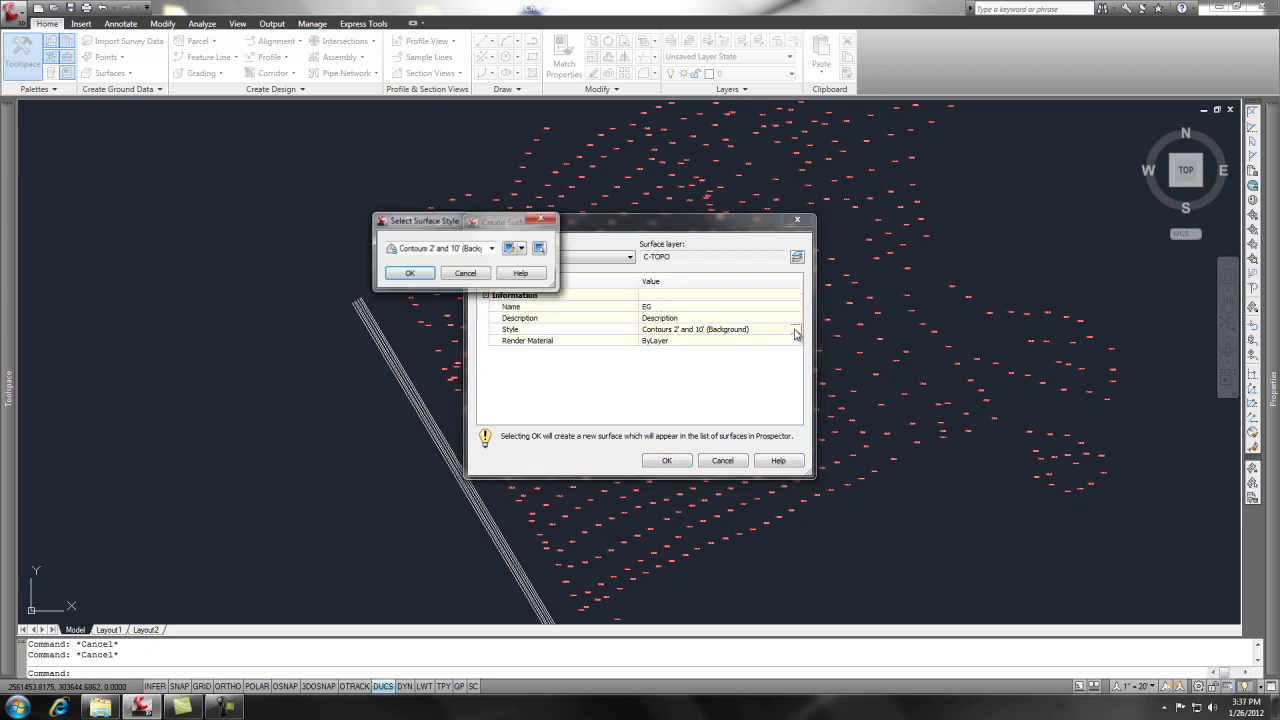
click(493, 248)
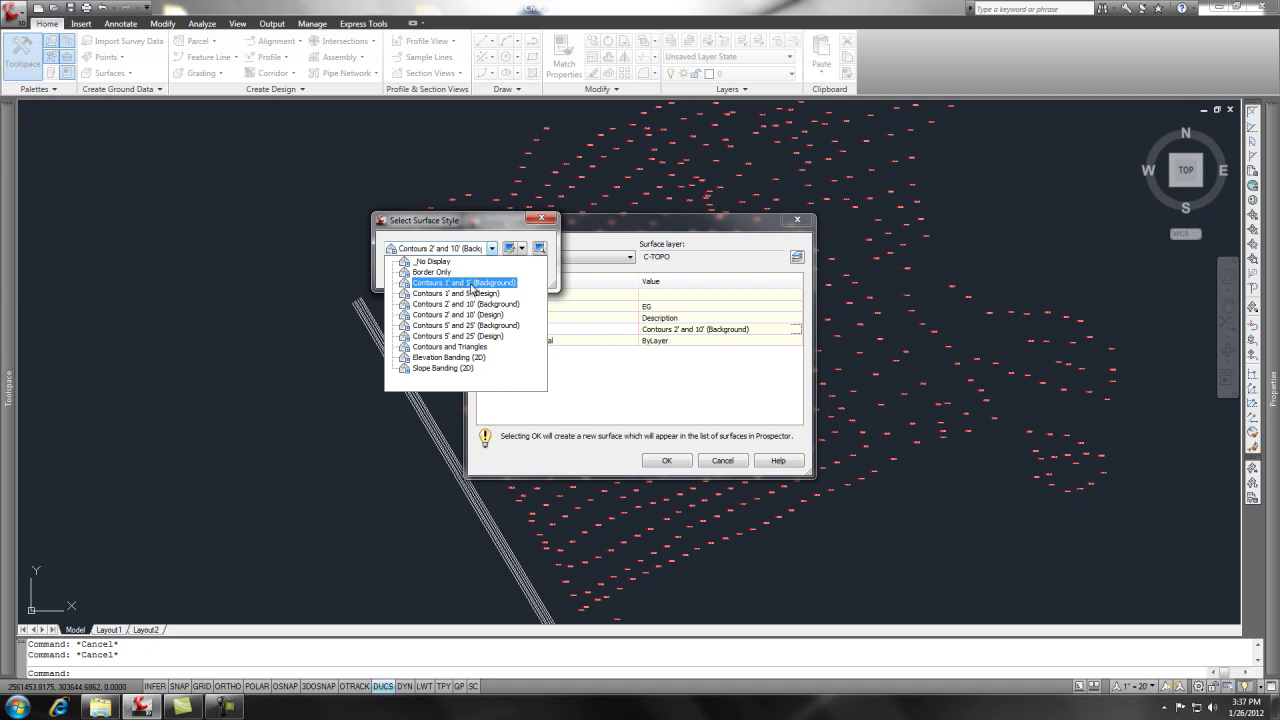
click(483, 288)
click(412, 278)
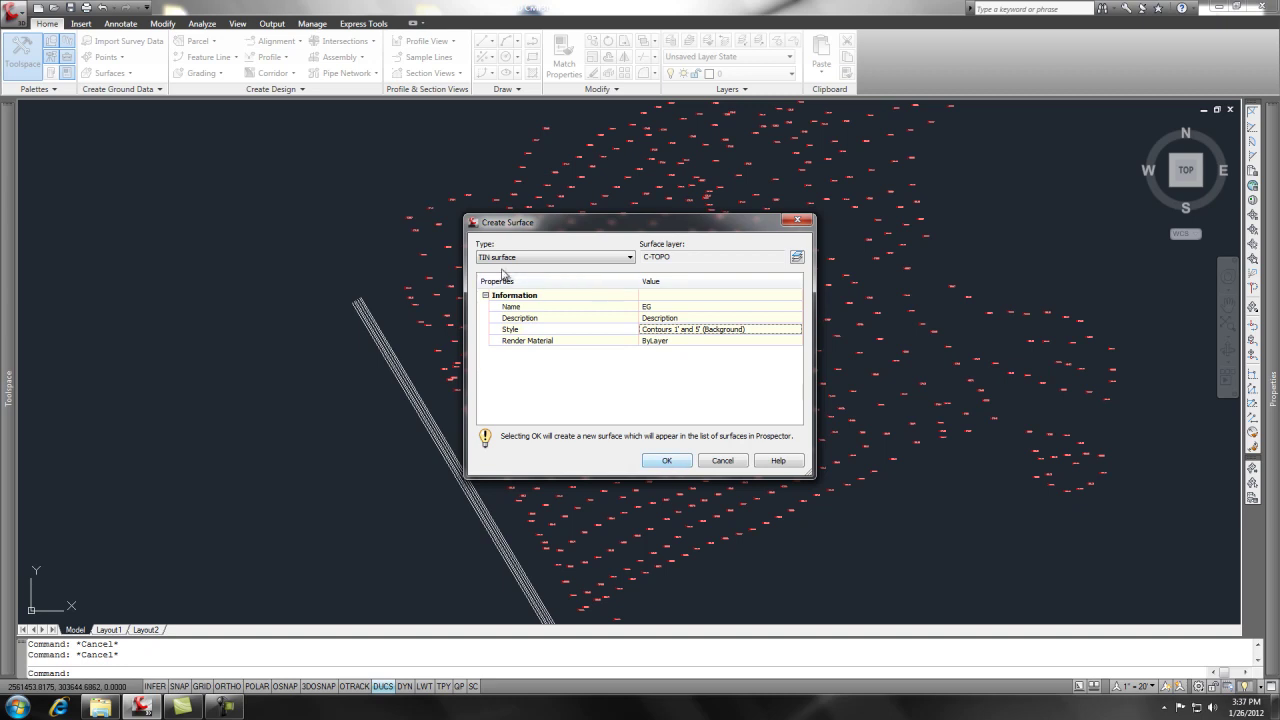
click(630, 260)
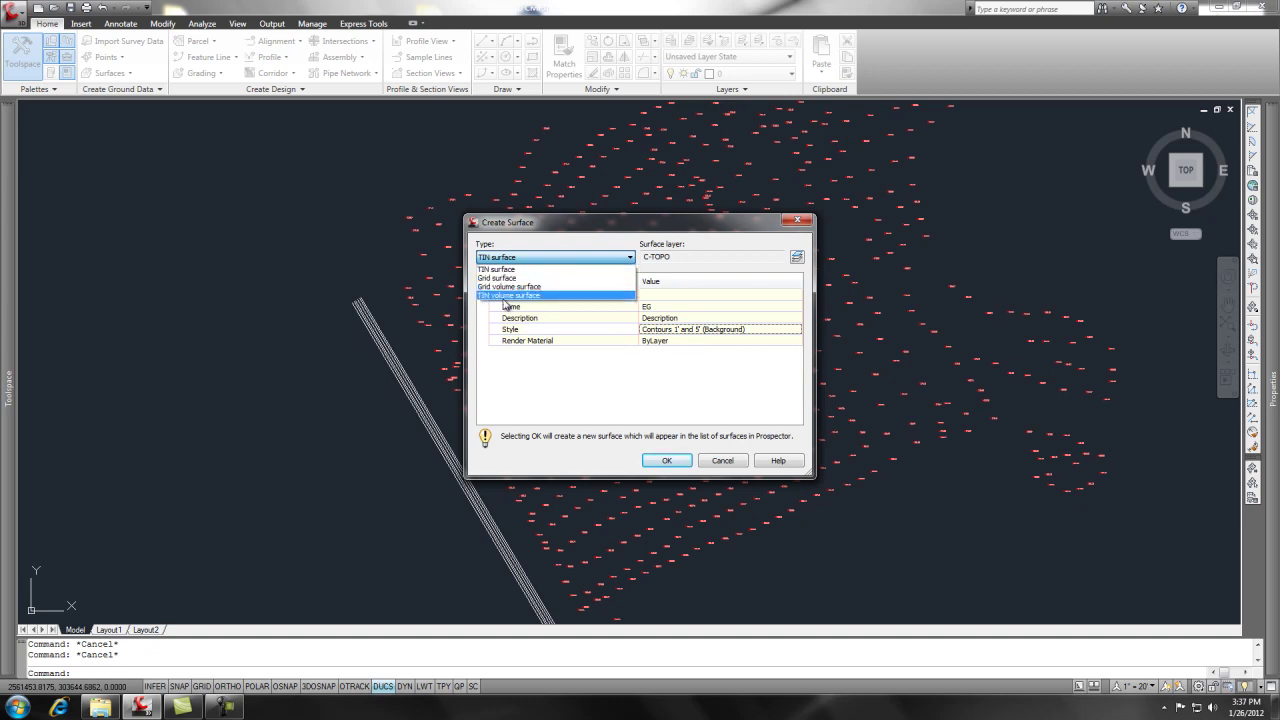
click(505, 270)
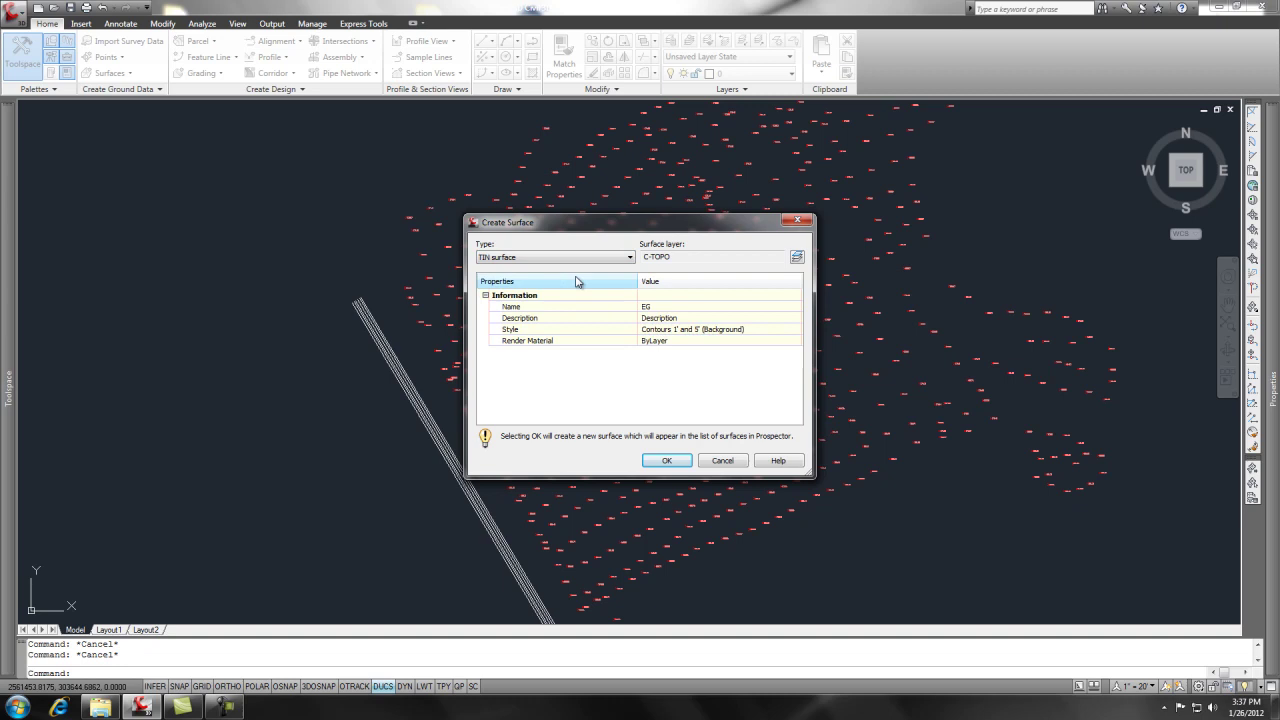
Create the EG surface and expand its Definition items in Prospector.
click(666, 461)
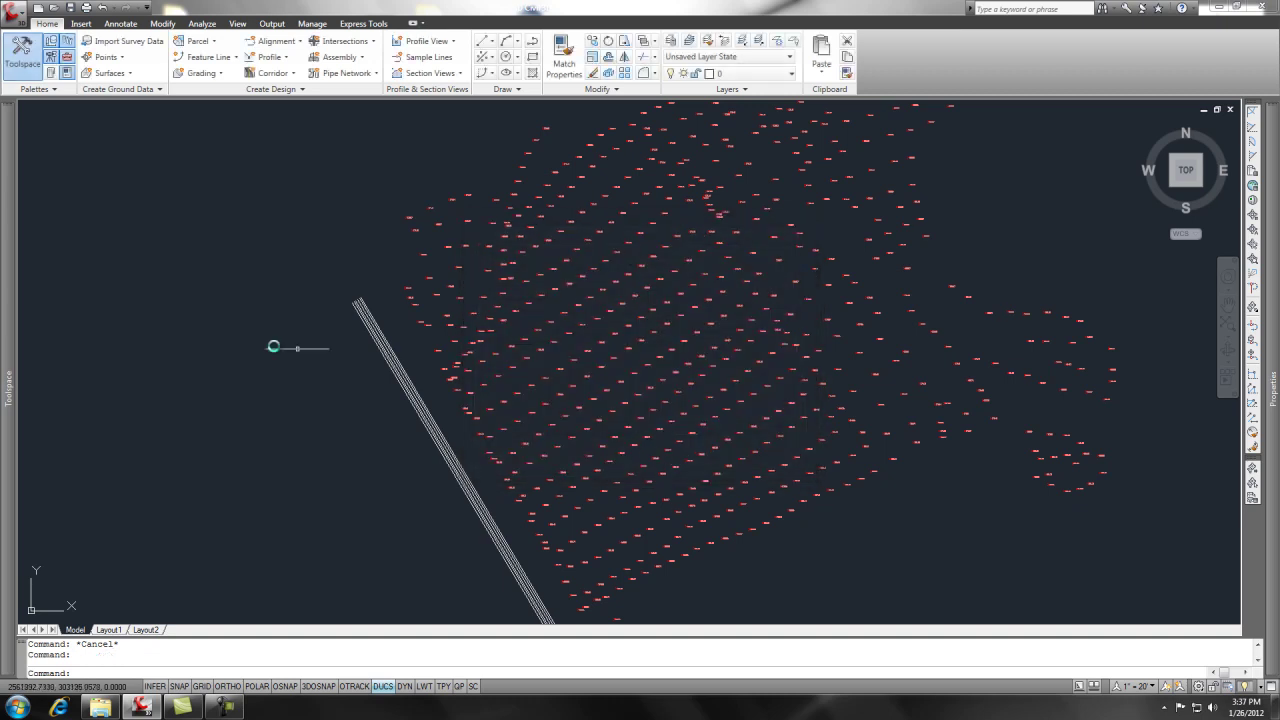
mouse_move(14, 259)
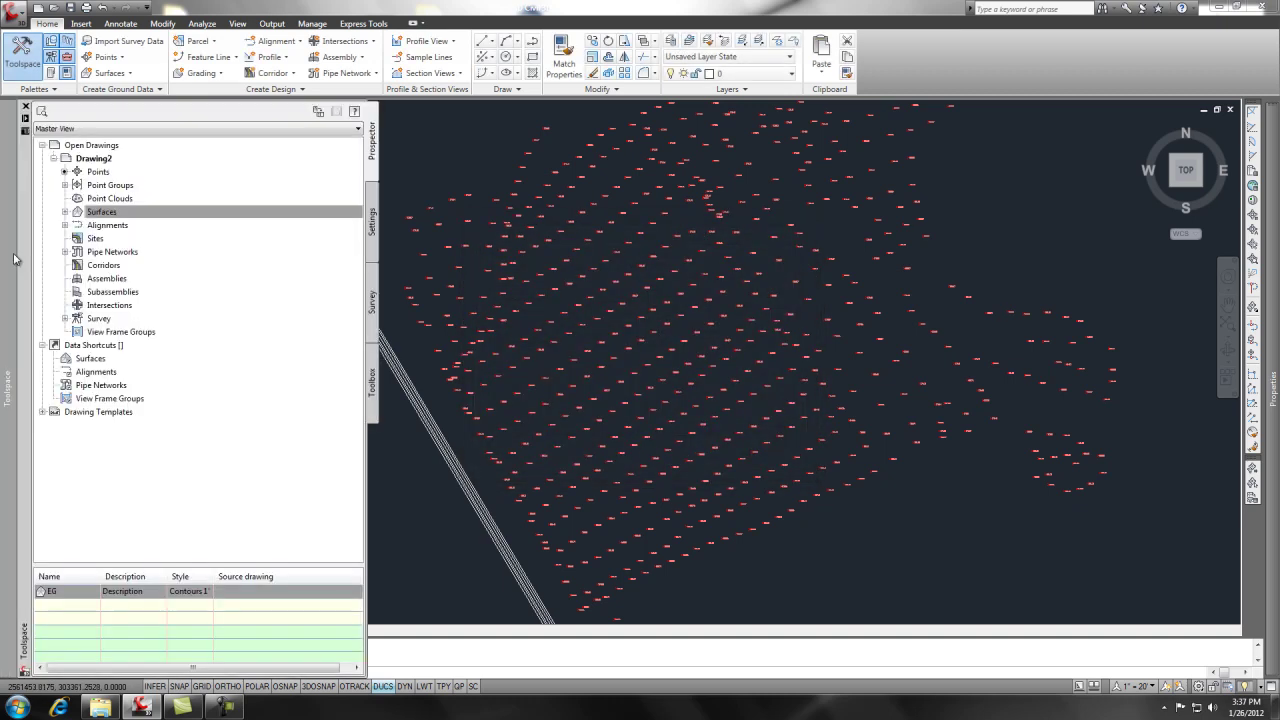
click(65, 212)
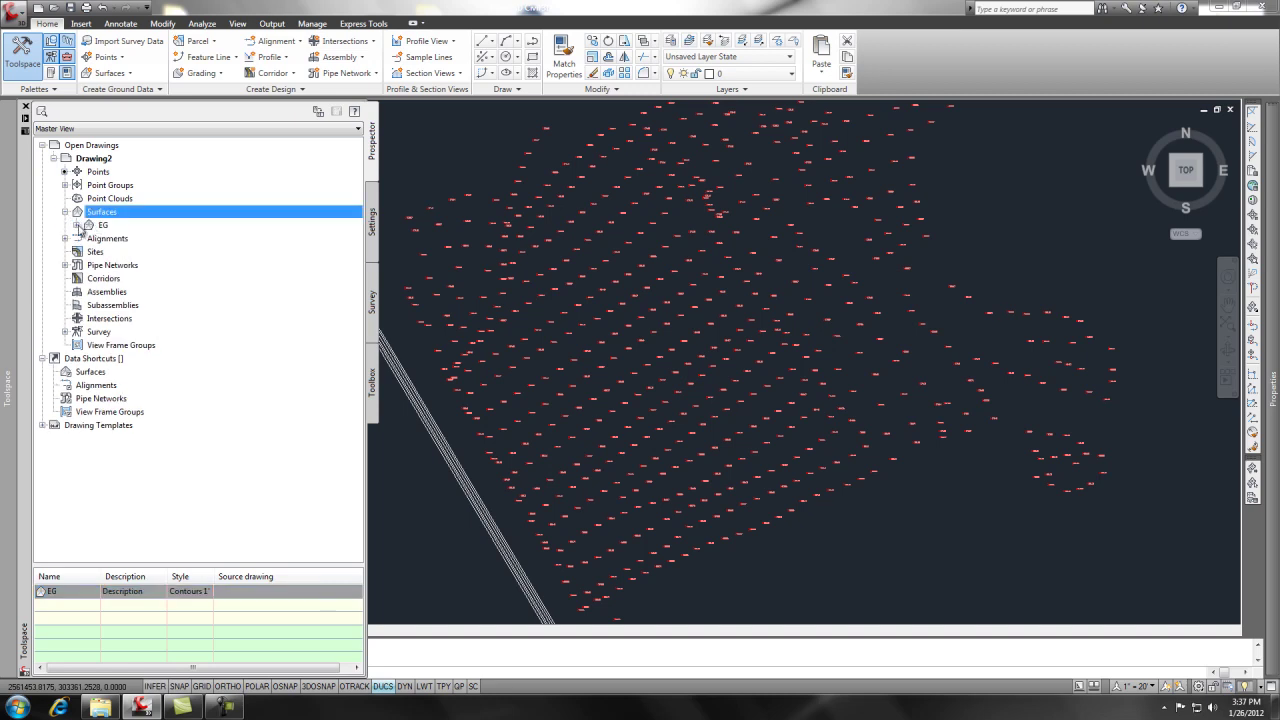
click(77, 226)
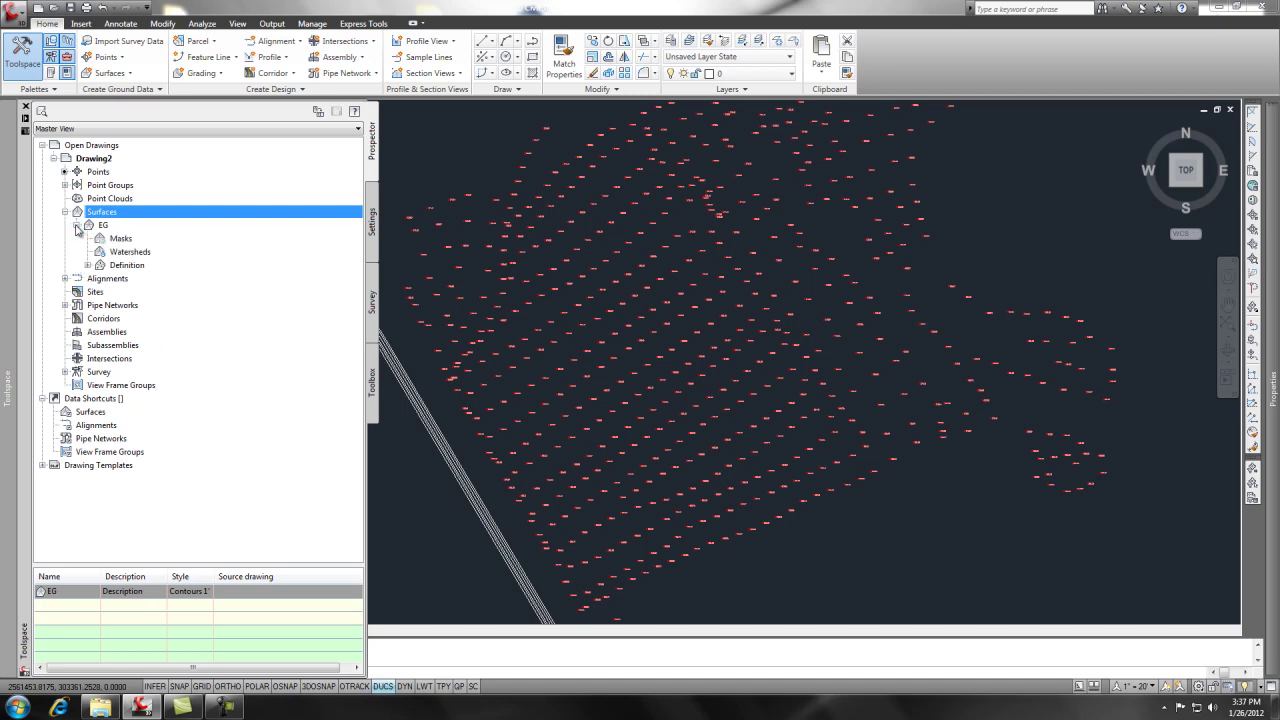
click(88, 265)
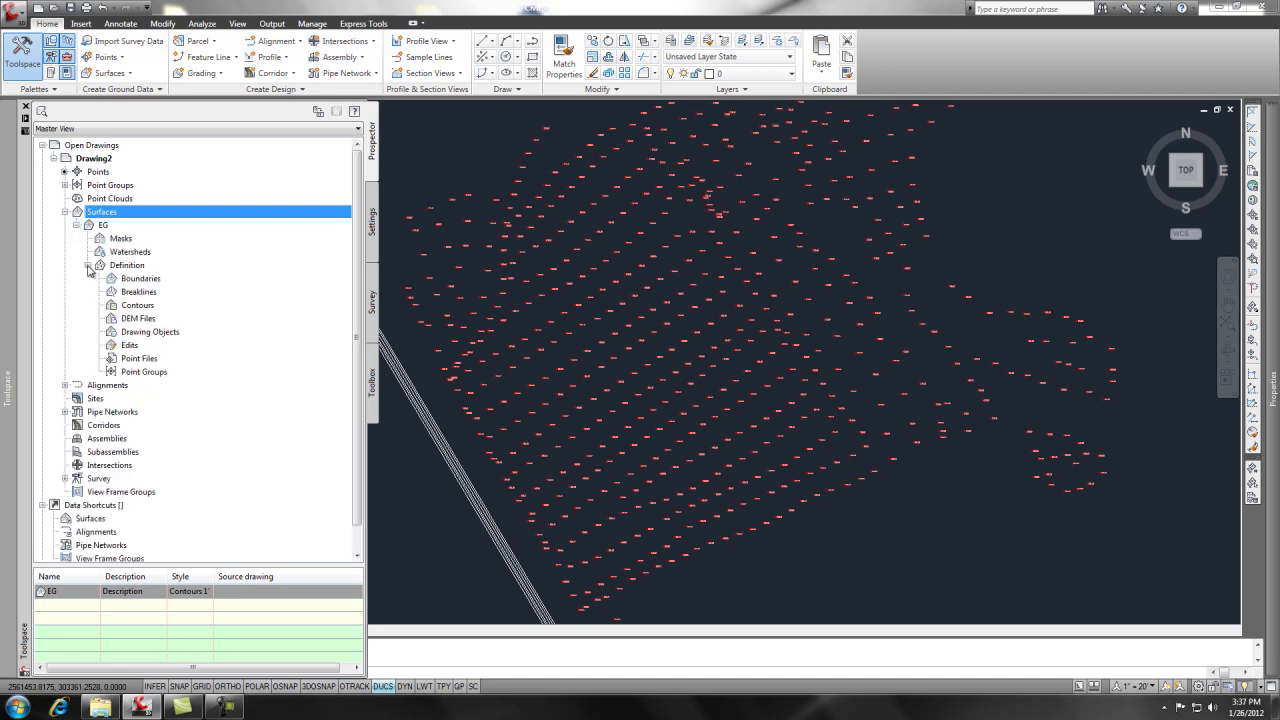
Expand the drawing's Point Groups to show NG, no show and _All Points.
click(65, 185)
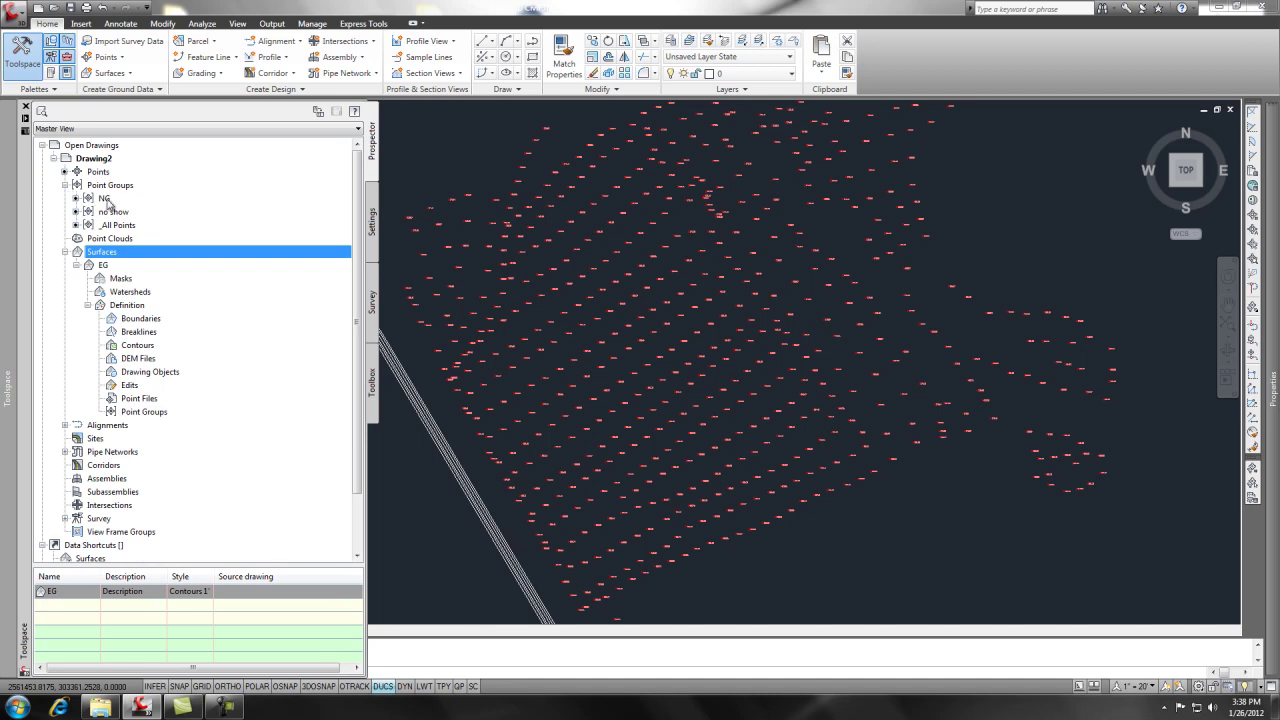
right_click(104, 202)
click(108, 206)
right_click(104, 202)
click(105, 203)
Add the NG point group to EG's Definition > Point Groups, generating contours over the points.
right_click(141, 414)
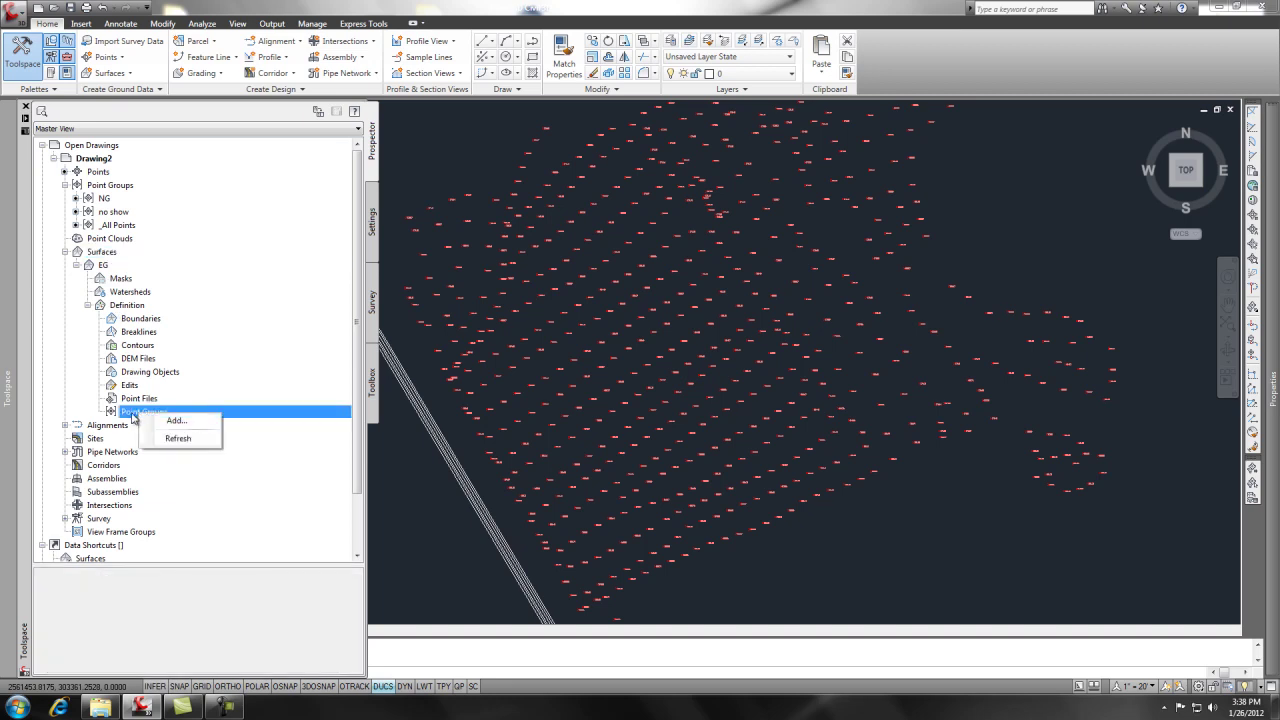
click(176, 420)
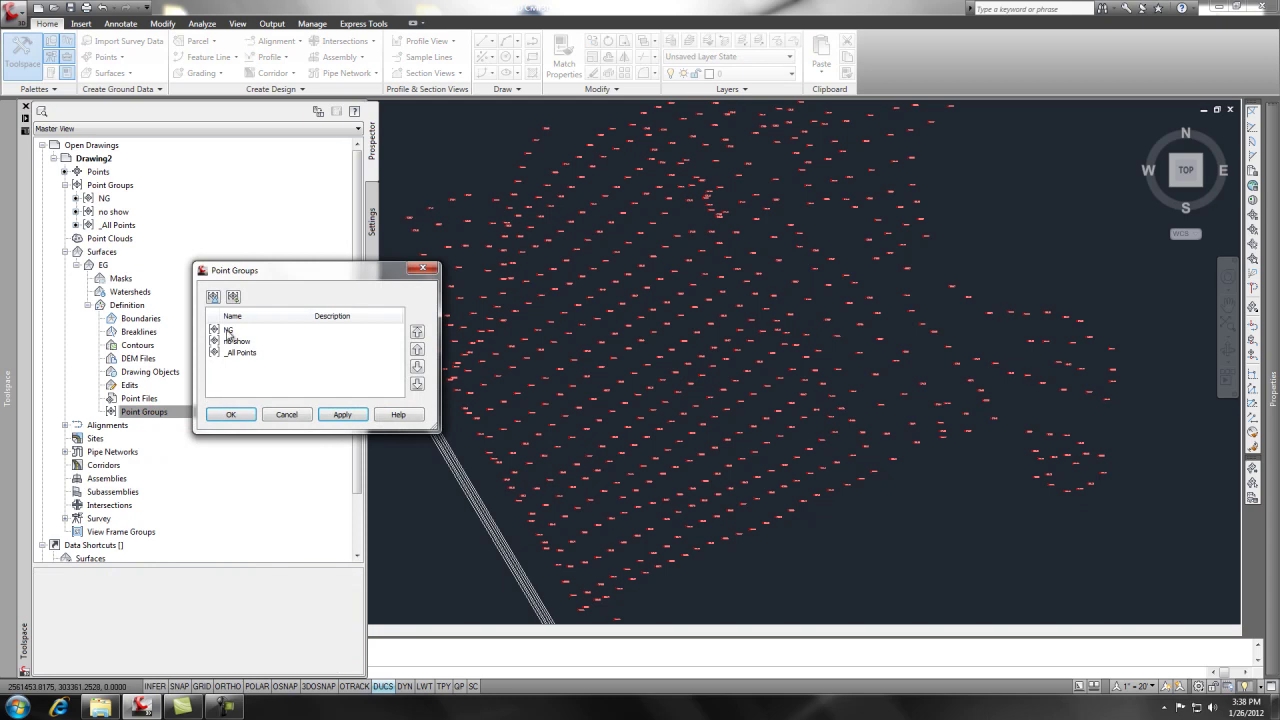
click(228, 331)
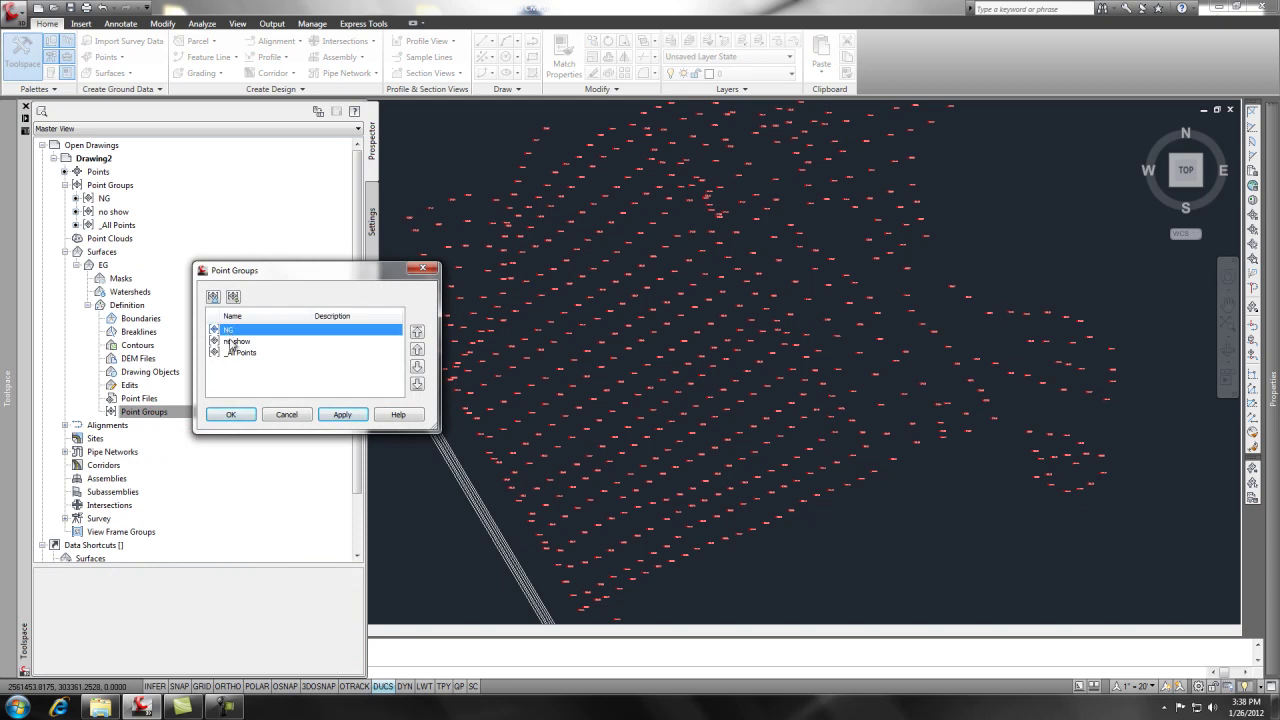
click(236, 416)
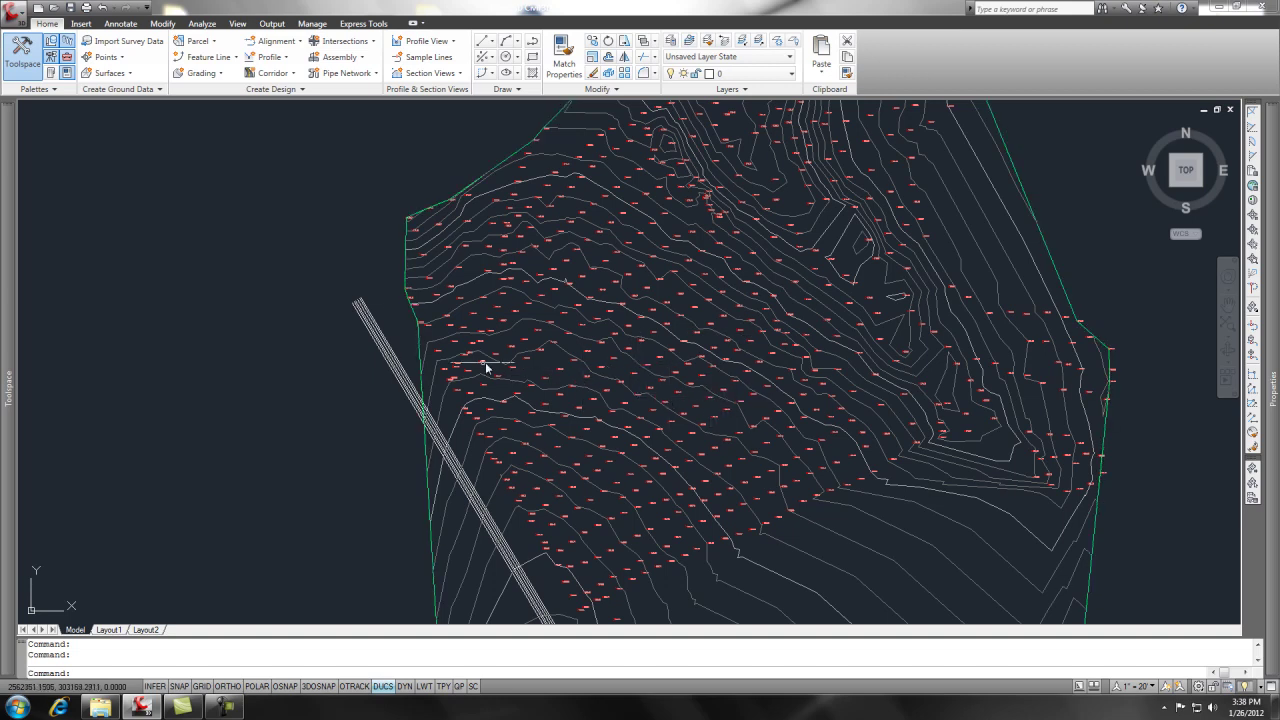
Switch the EG surface style to Contours and Triangles in Surface Properties.
mouse_move(18, 292)
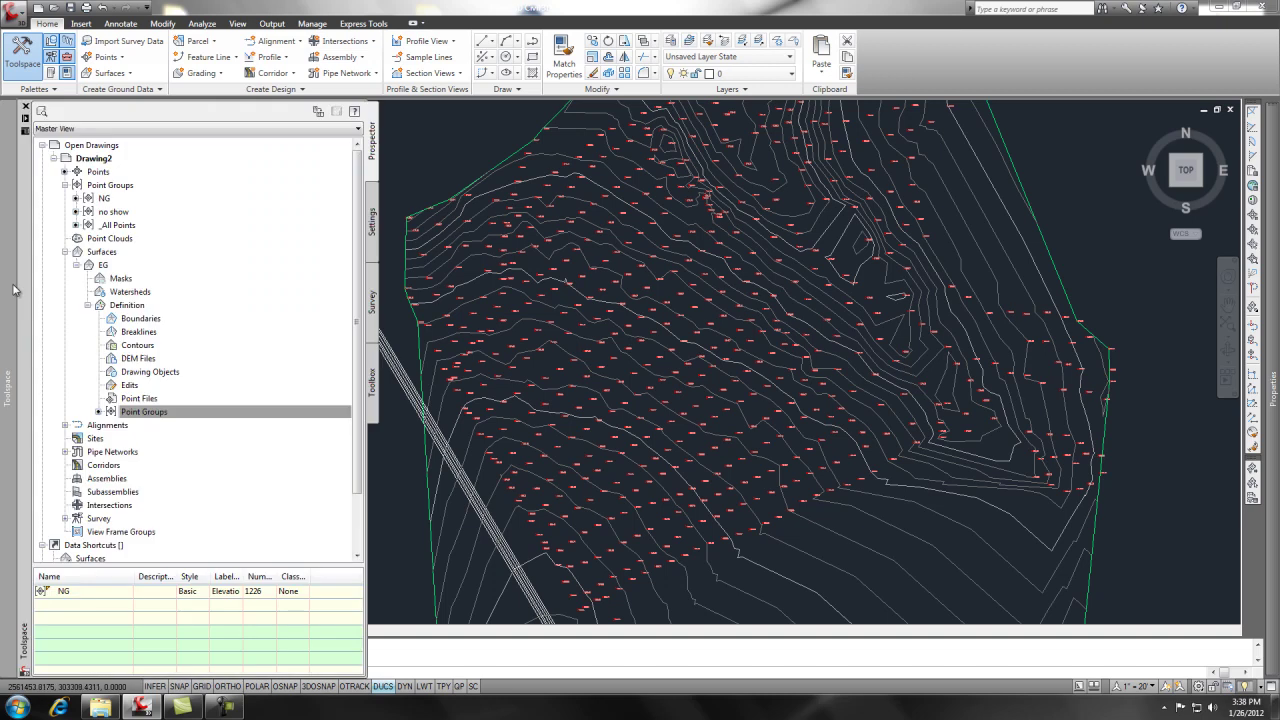
right_click(104, 266)
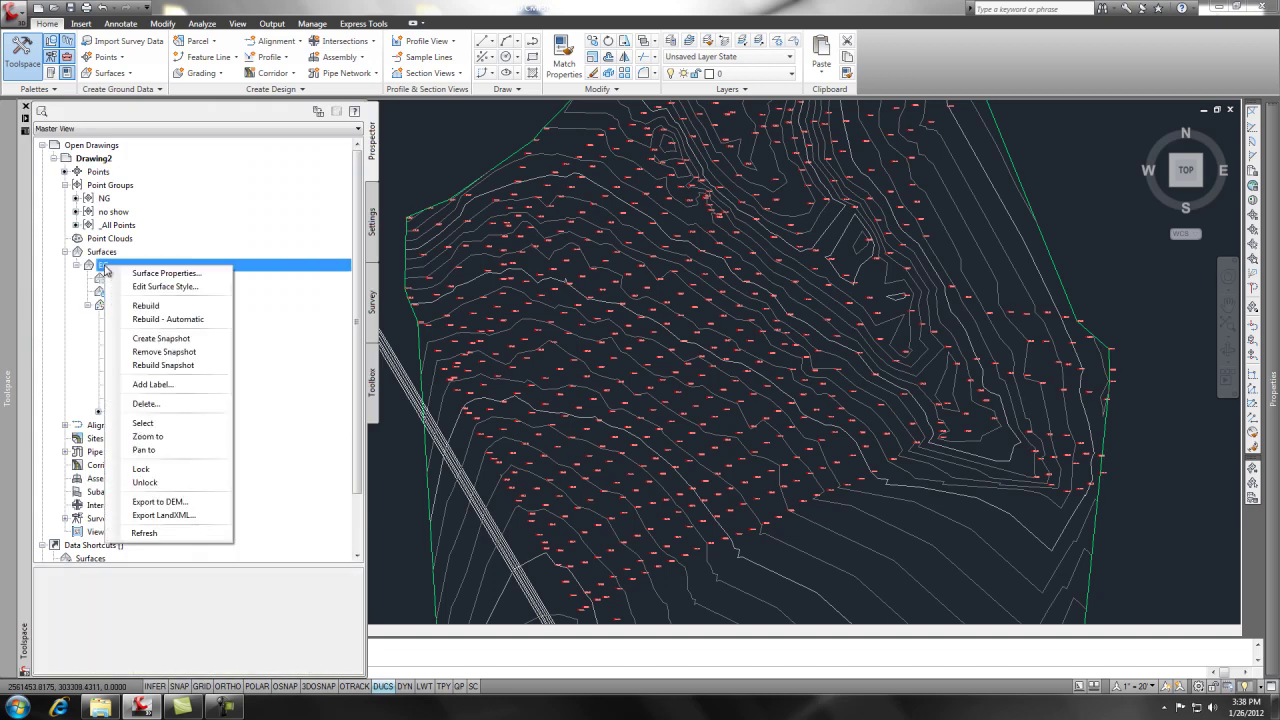
click(140, 273)
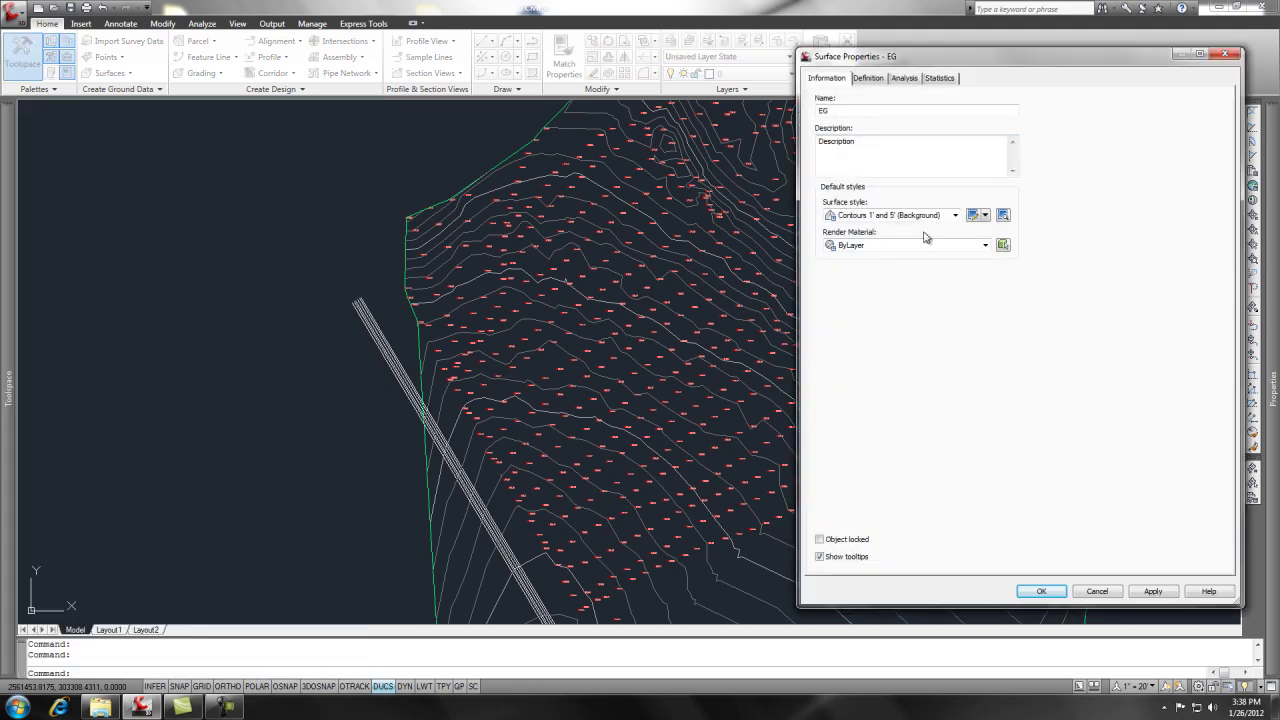
click(955, 216)
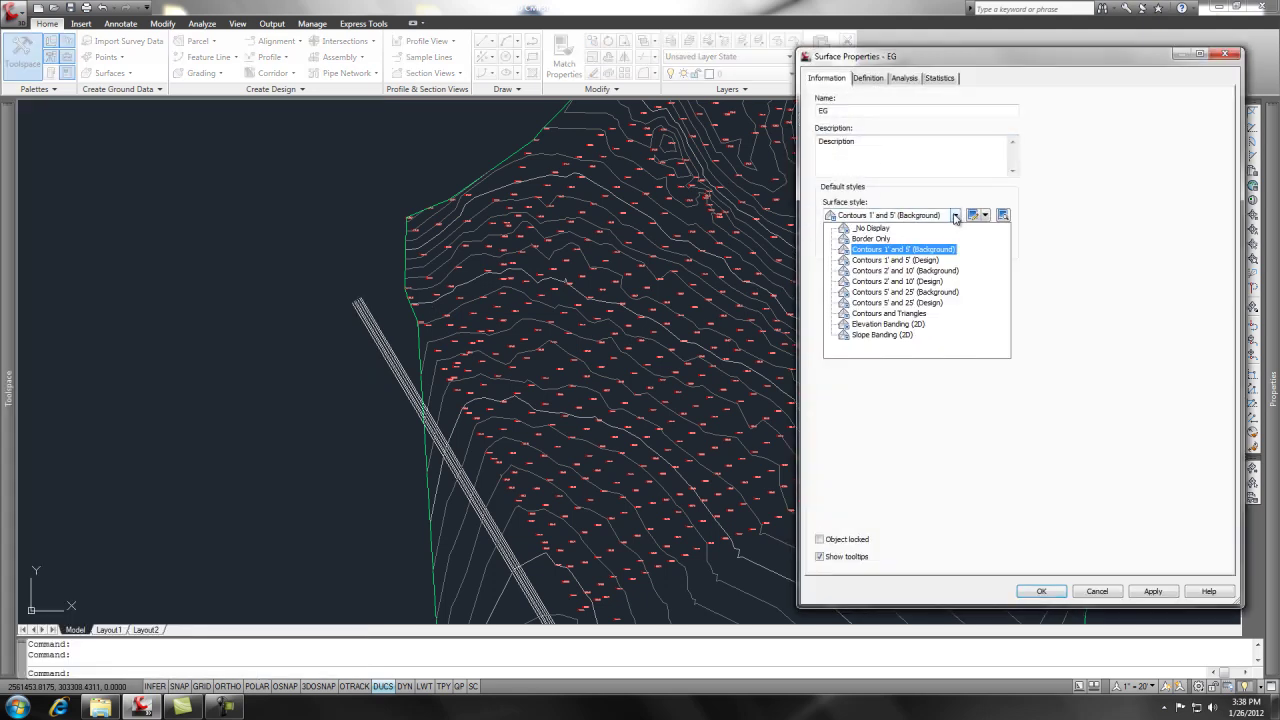
click(903, 316)
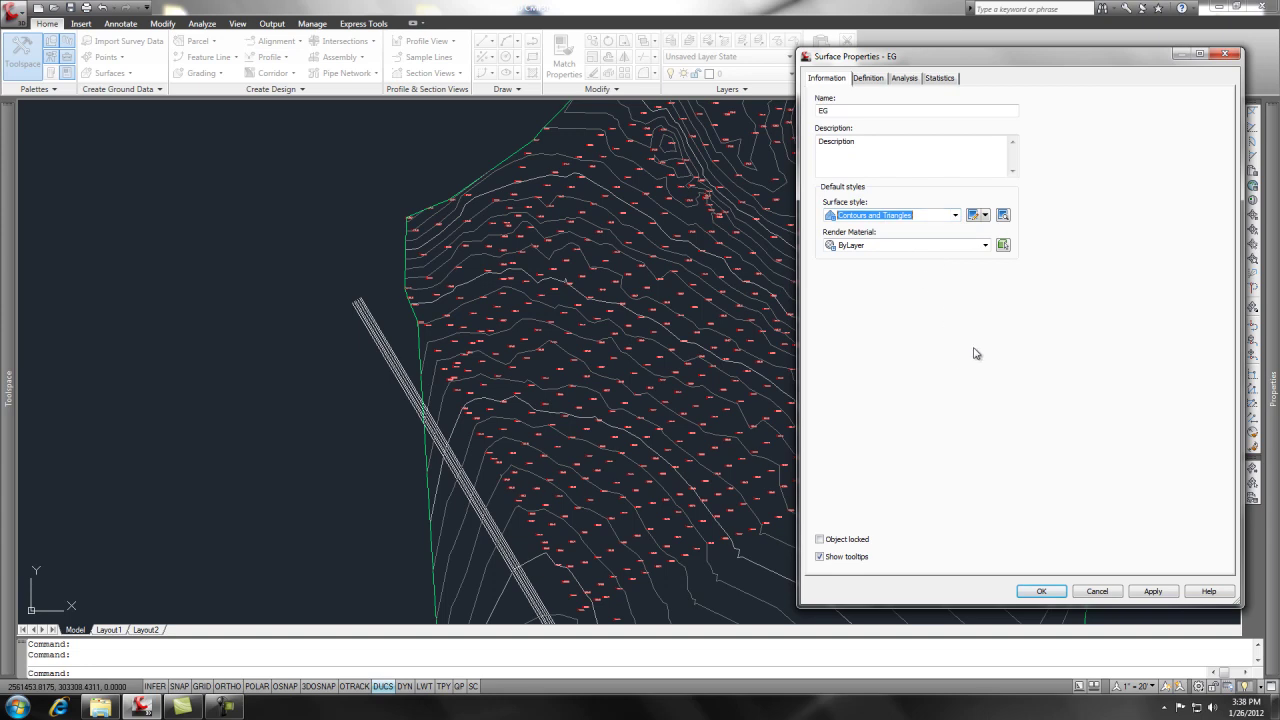
click(1041, 591)
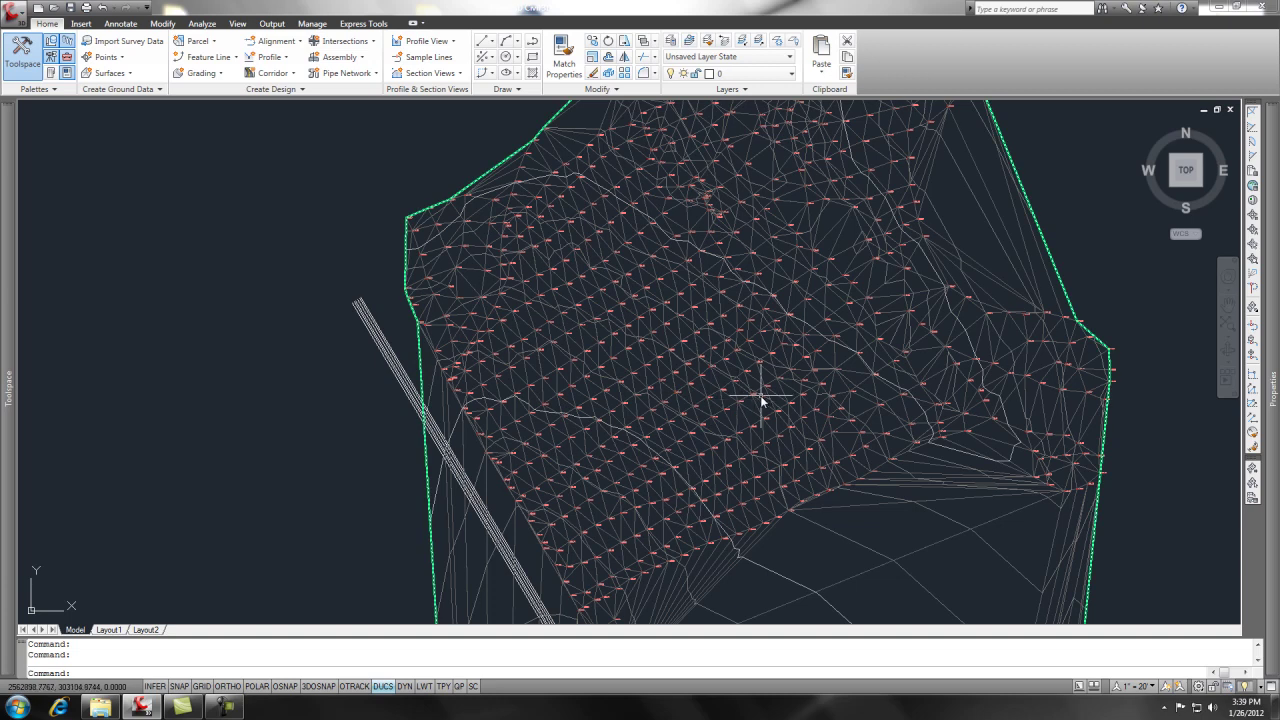
Select the EG surface in the drawing and bring up its context menu.
click(730, 395)
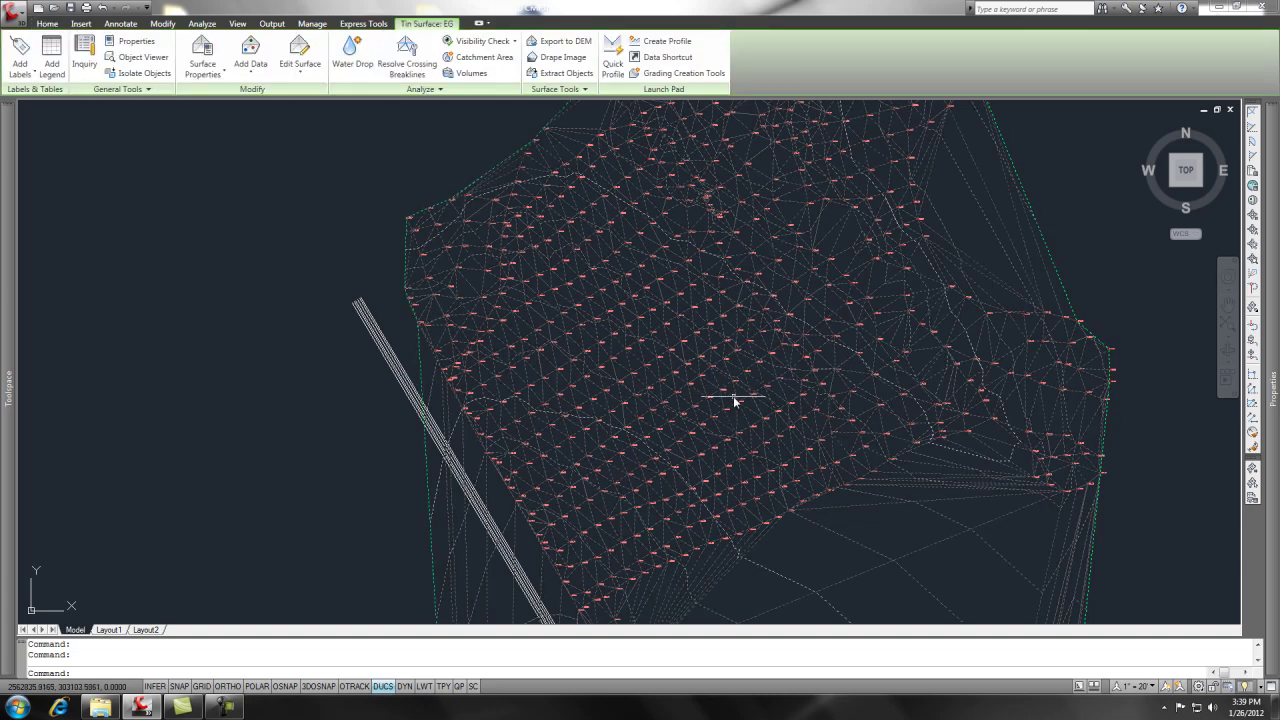
right_click(727, 388)
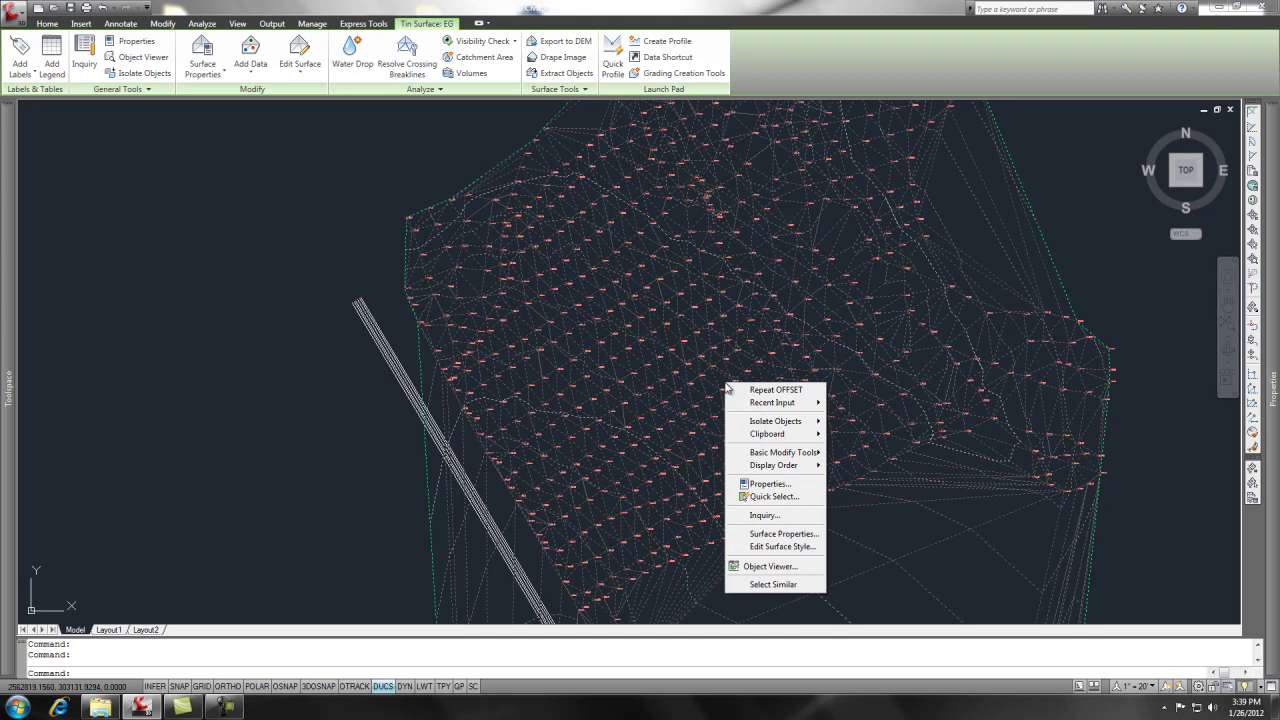
View EG in the Object Viewer, tilting and zooming in on the shaded terrain.
click(770, 566)
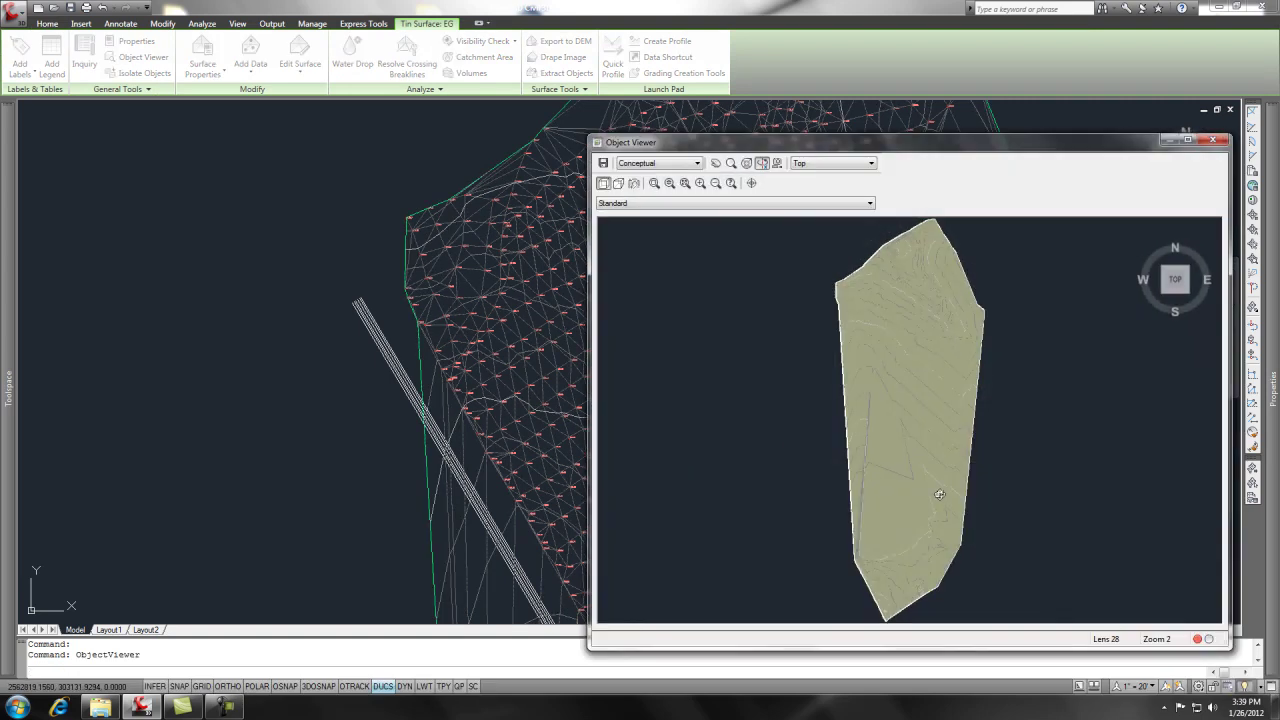
mouse_move(939, 494)
mouse_down()
mouse_move(903, 429)
mouse_move(934, 363)
mouse_move(920, 477)
mouse_move(883, 449)
mouse_move(872, 458)
mouse_move(1037, 320)
mouse_move(963, 431)
mouse_move(920, 463)
mouse_move(914, 449)
mouse_move(989, 443)
mouse_move(916, 463)
mouse_move(874, 452)
mouse_up()
scroll(927, 374, up, 3)
scroll(914, 452, up, 2)
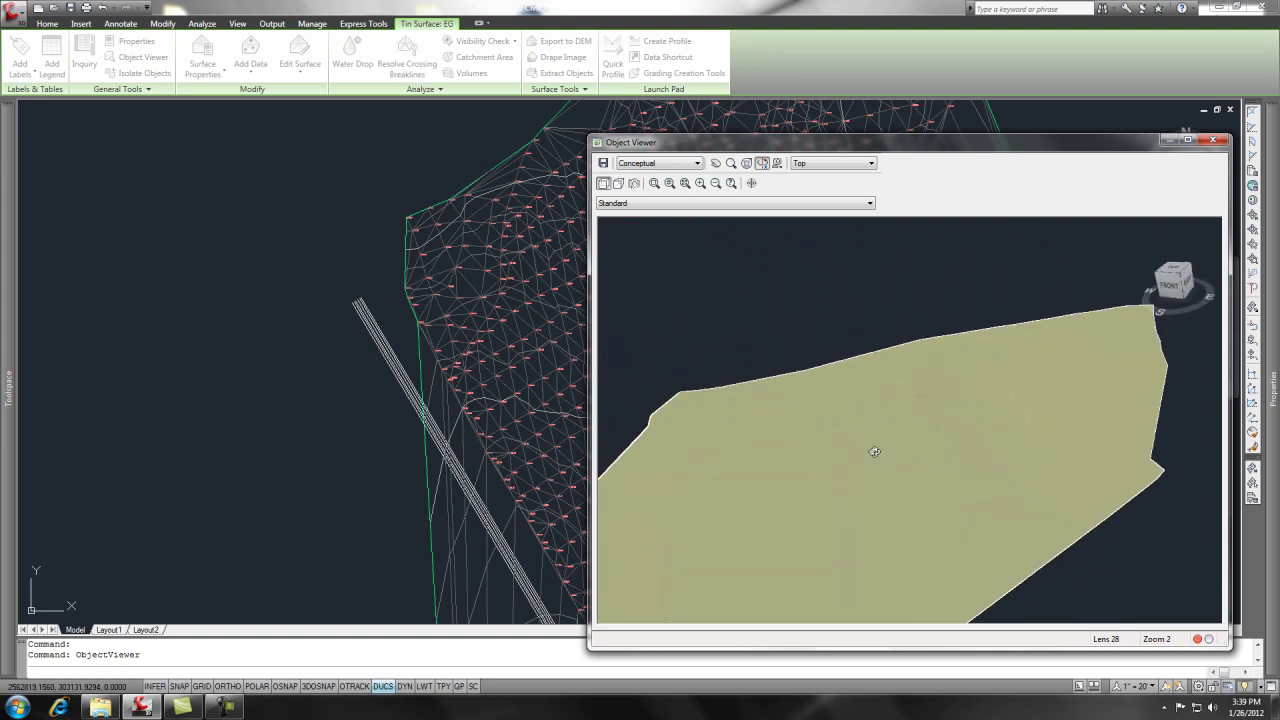
Close the Object Viewer and bring up the options for EG's Breaklines definition item.
click(1213, 140)
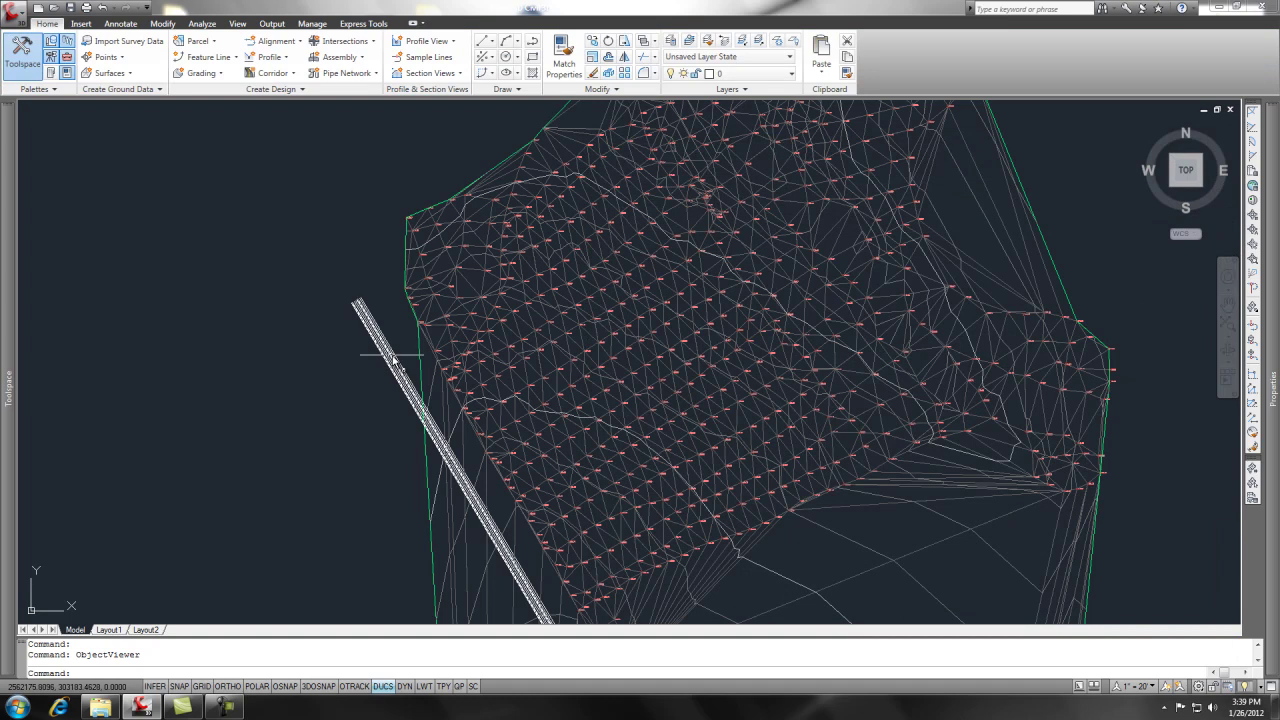
mouse_move(10, 300)
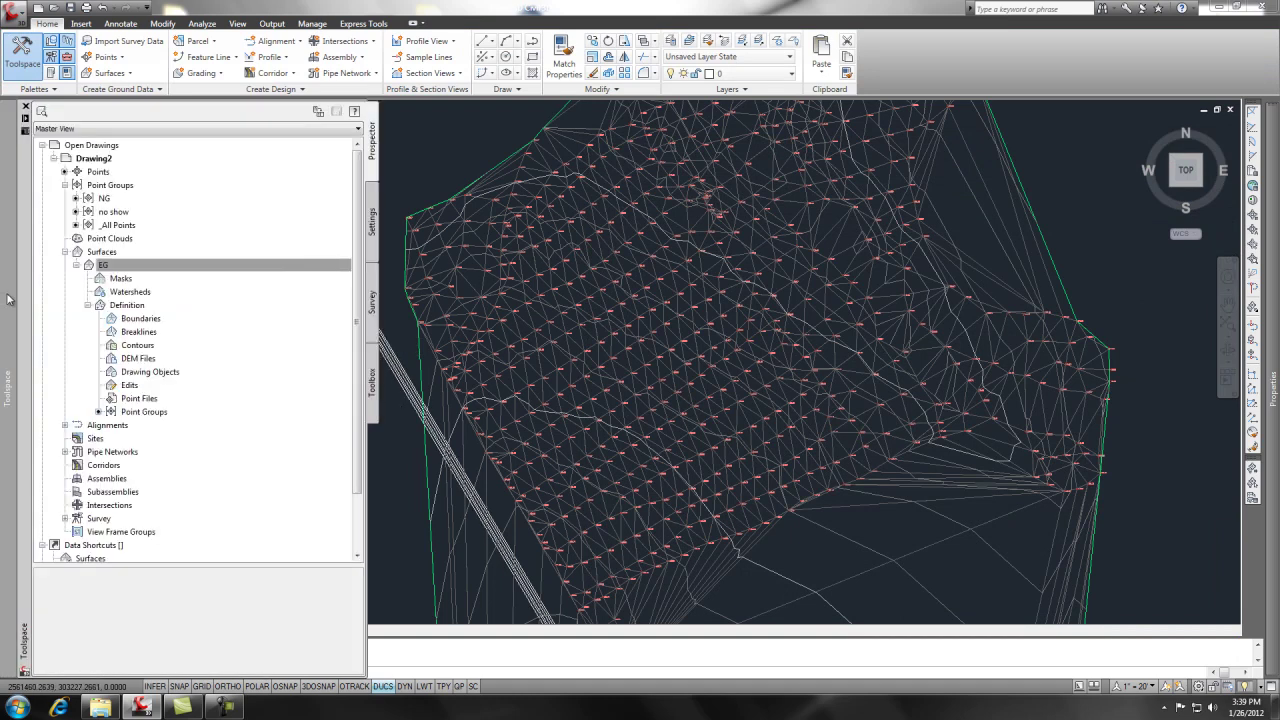
click(98, 265)
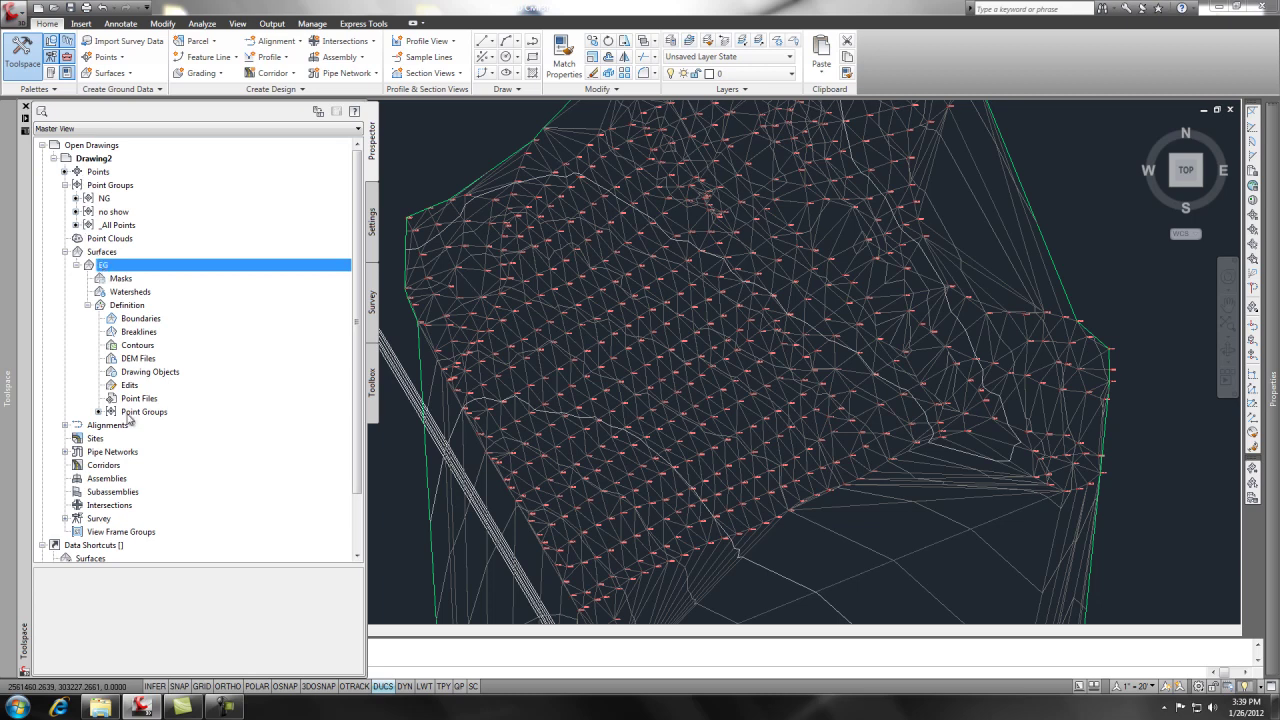
click(130, 335)
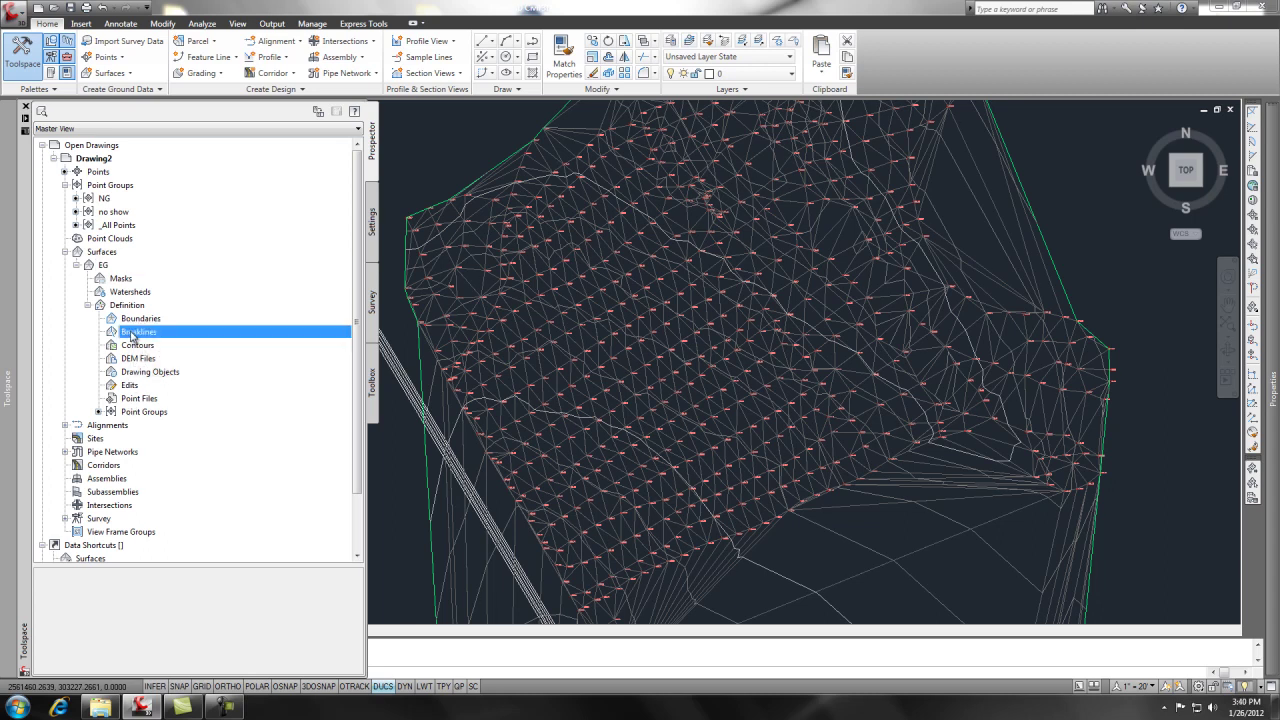
right_click(132, 336)
Set up a Standard breakline set described 'tob' for the EG surface.
click(165, 348)
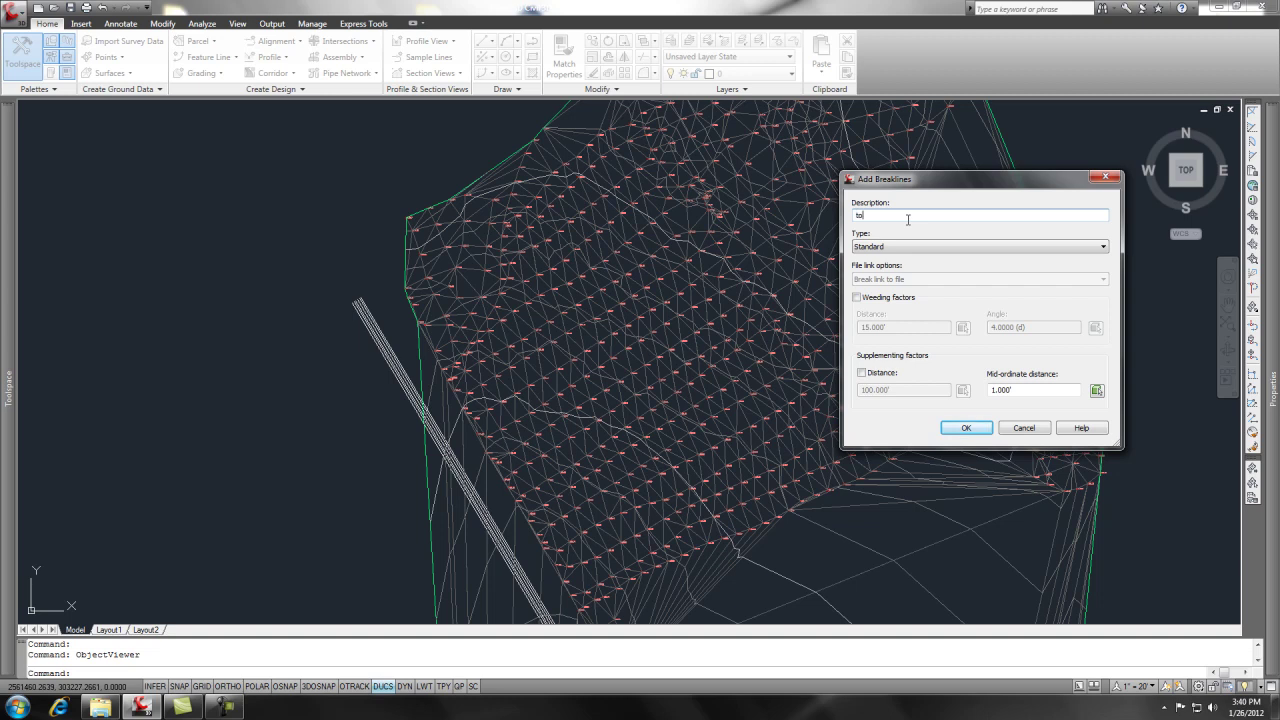
key(Tab)
click(1103, 247)
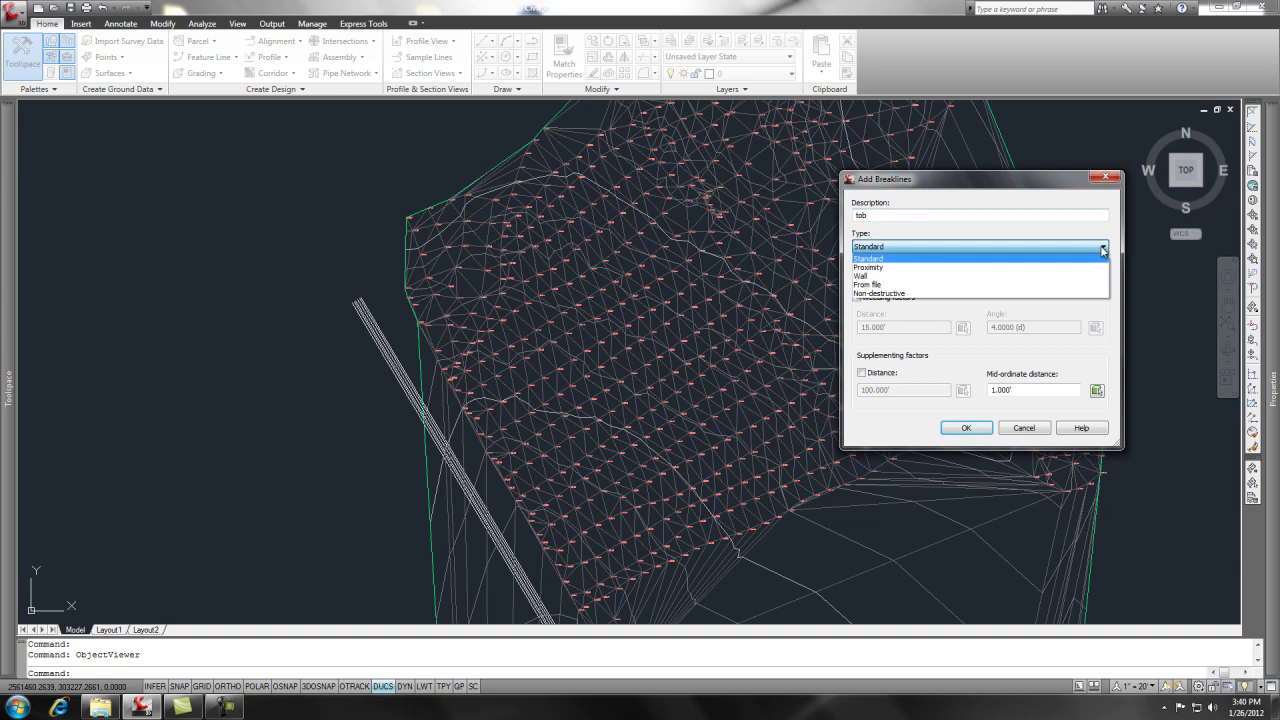
click(893, 259)
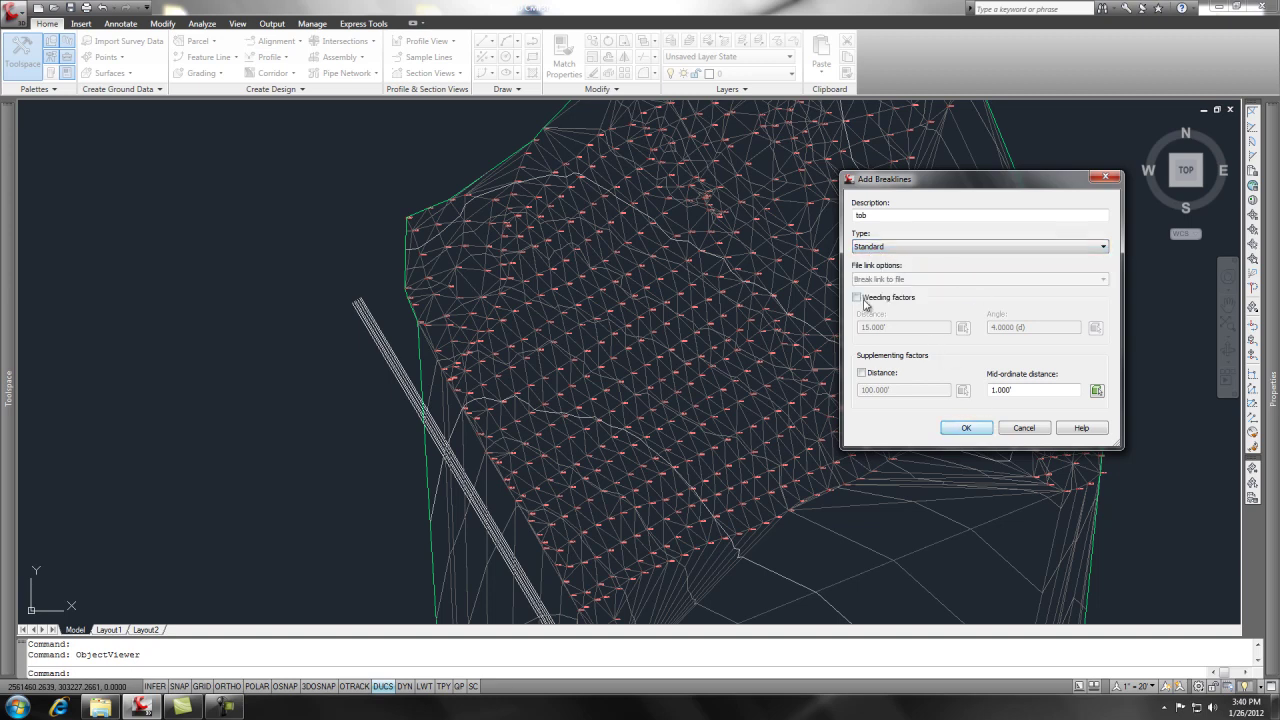
click(966, 428)
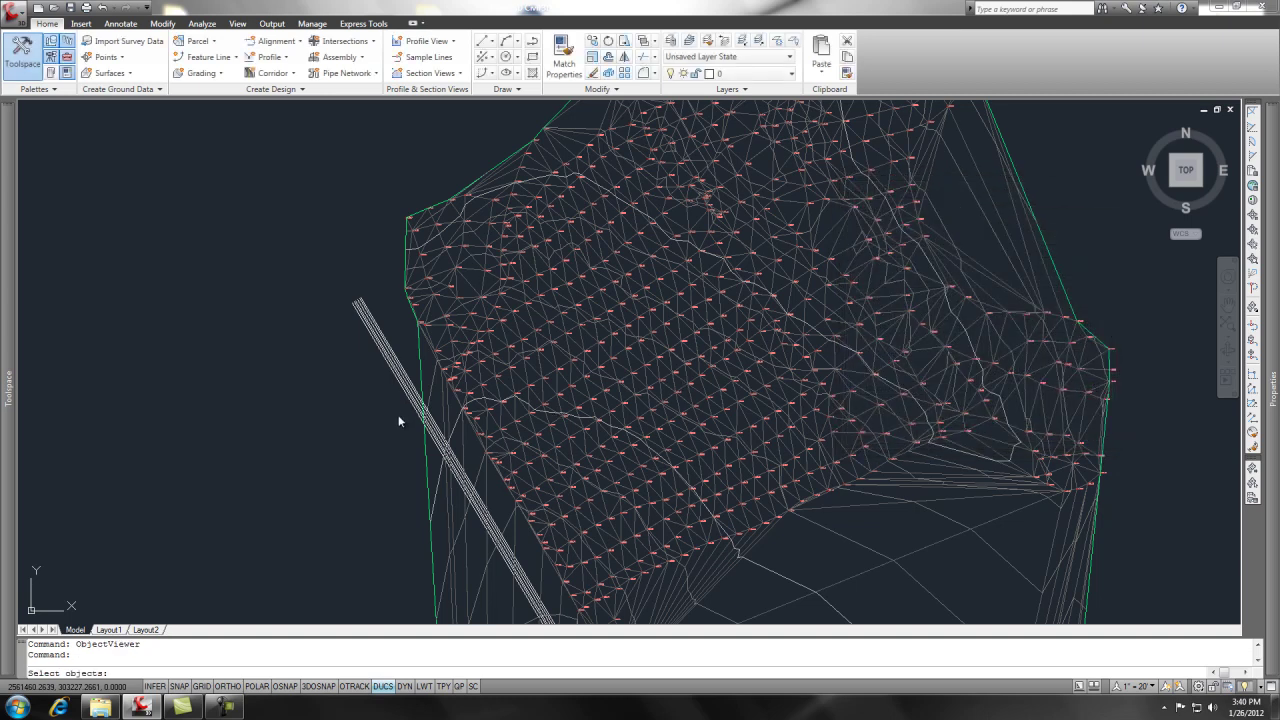
Window-select the six diagonal polylines as breaklines so EG retriangulates.
click(392, 347)
click(363, 340)
key(Return)
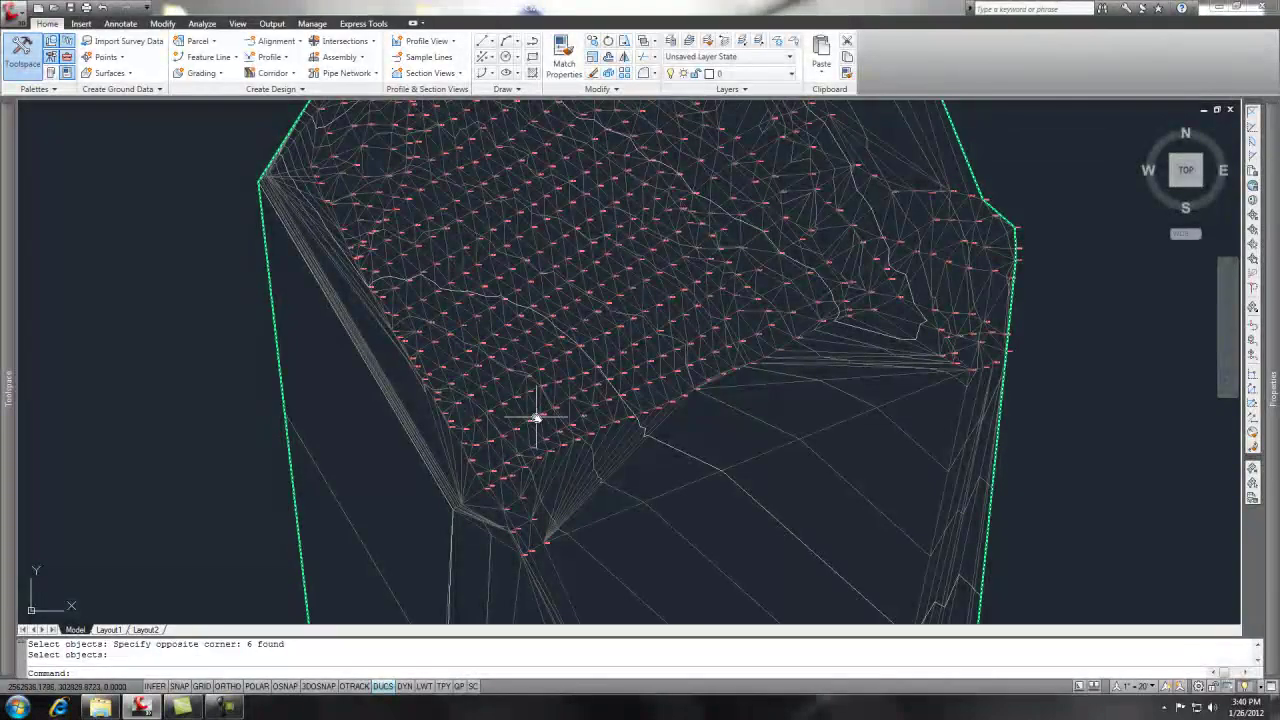
click(533, 408)
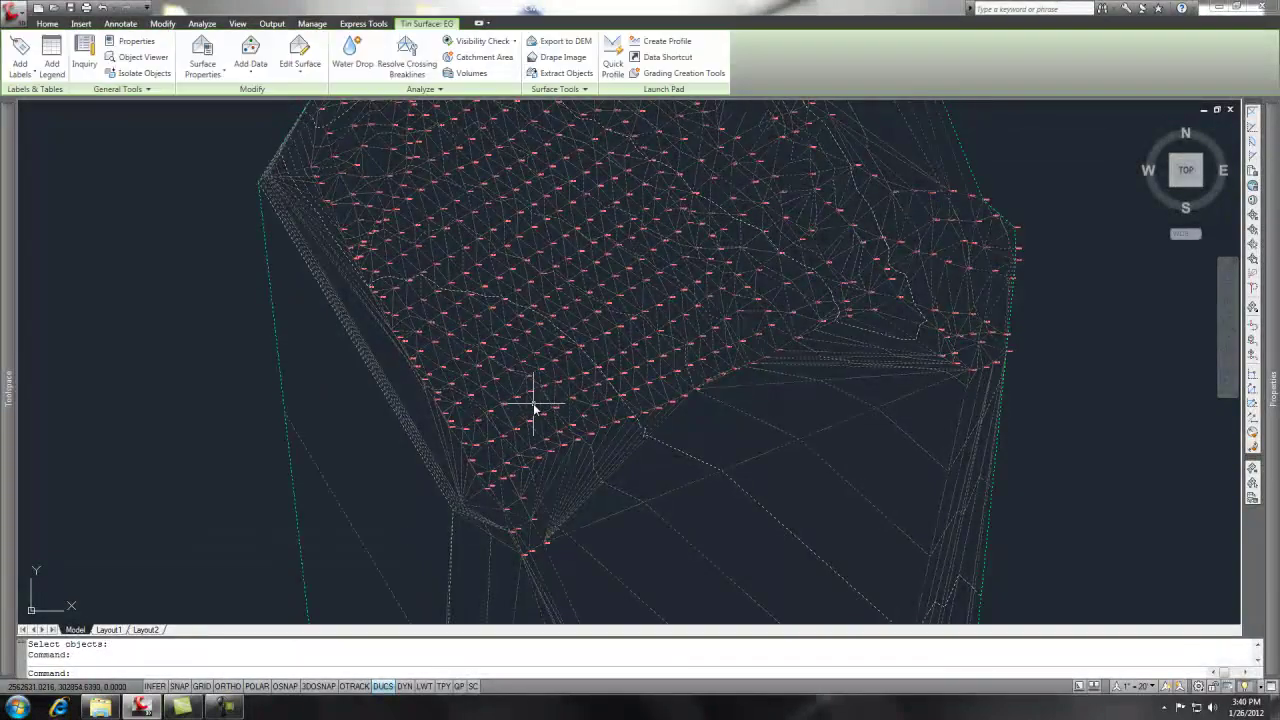
right_click(533, 408)
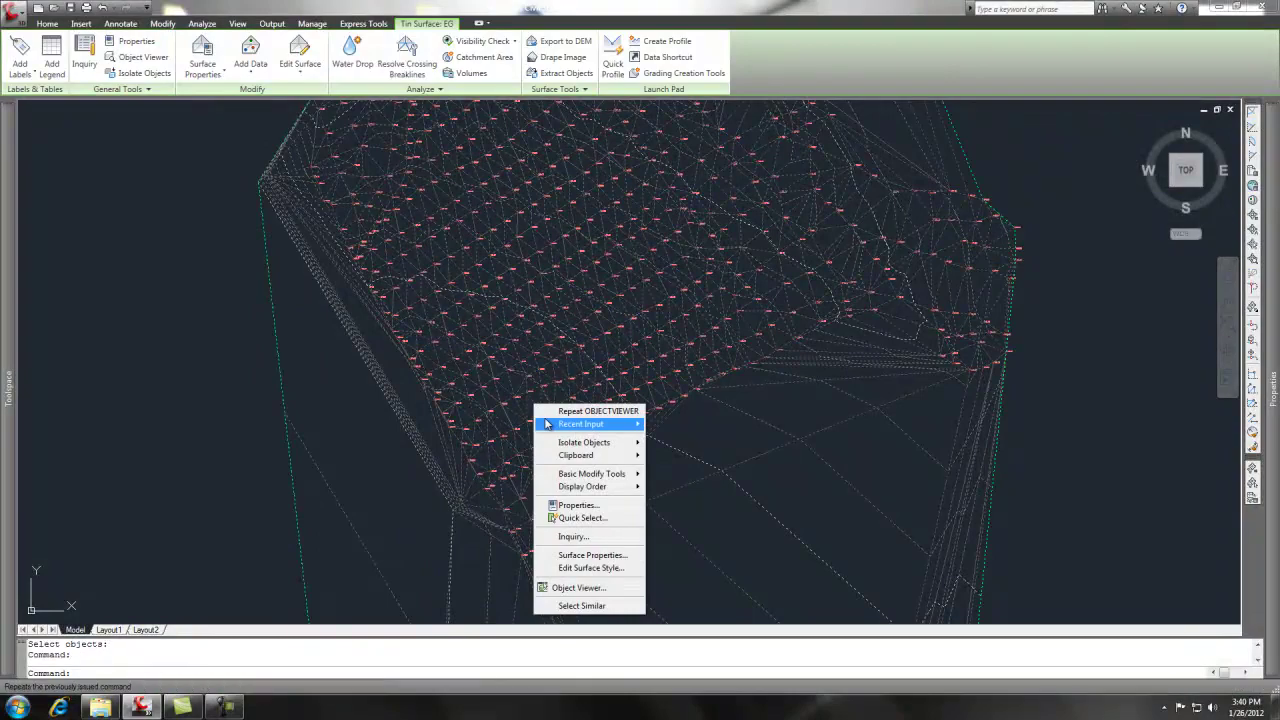
click(594, 590)
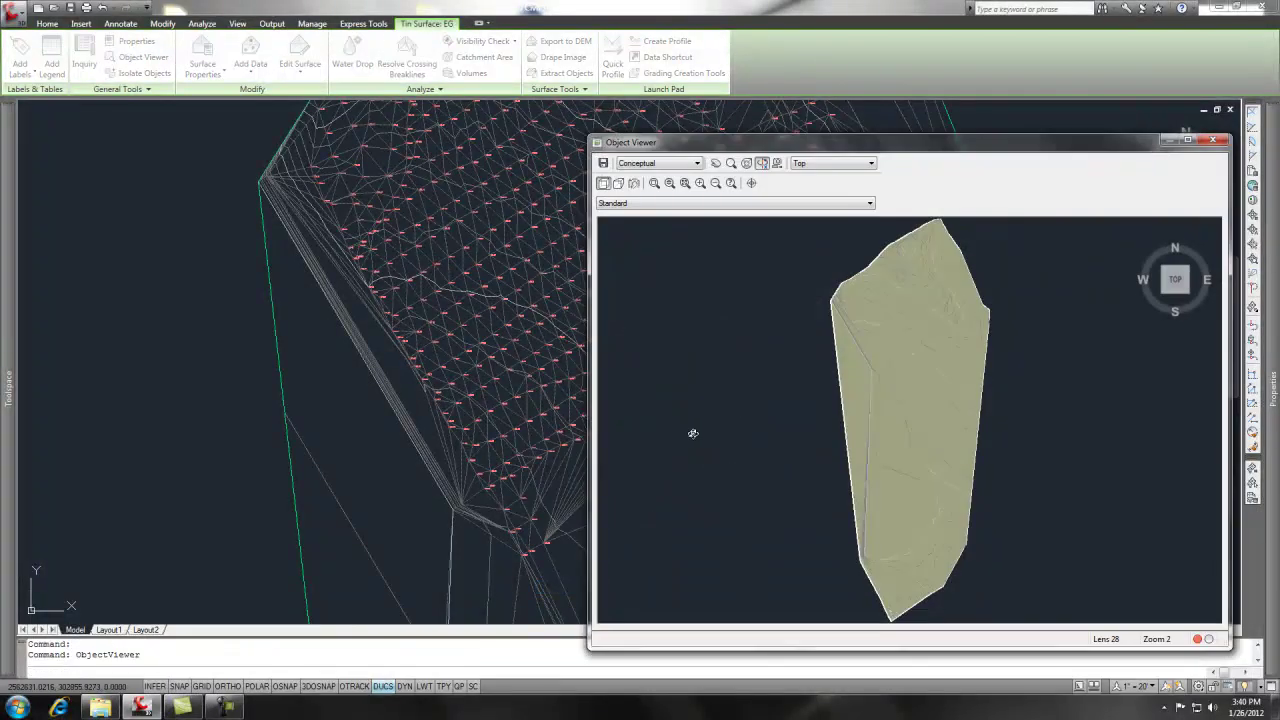
mouse_move(896, 360)
mouse_down()
mouse_move(905, 310)
mouse_move(910, 330)
mouse_move(903, 297)
mouse_move(923, 303)
mouse_move(854, 461)
mouse_move(808, 428)
mouse_move(800, 392)
mouse_move(763, 388)
mouse_move(763, 414)
mouse_up()
scroll(871, 371, up, 5)
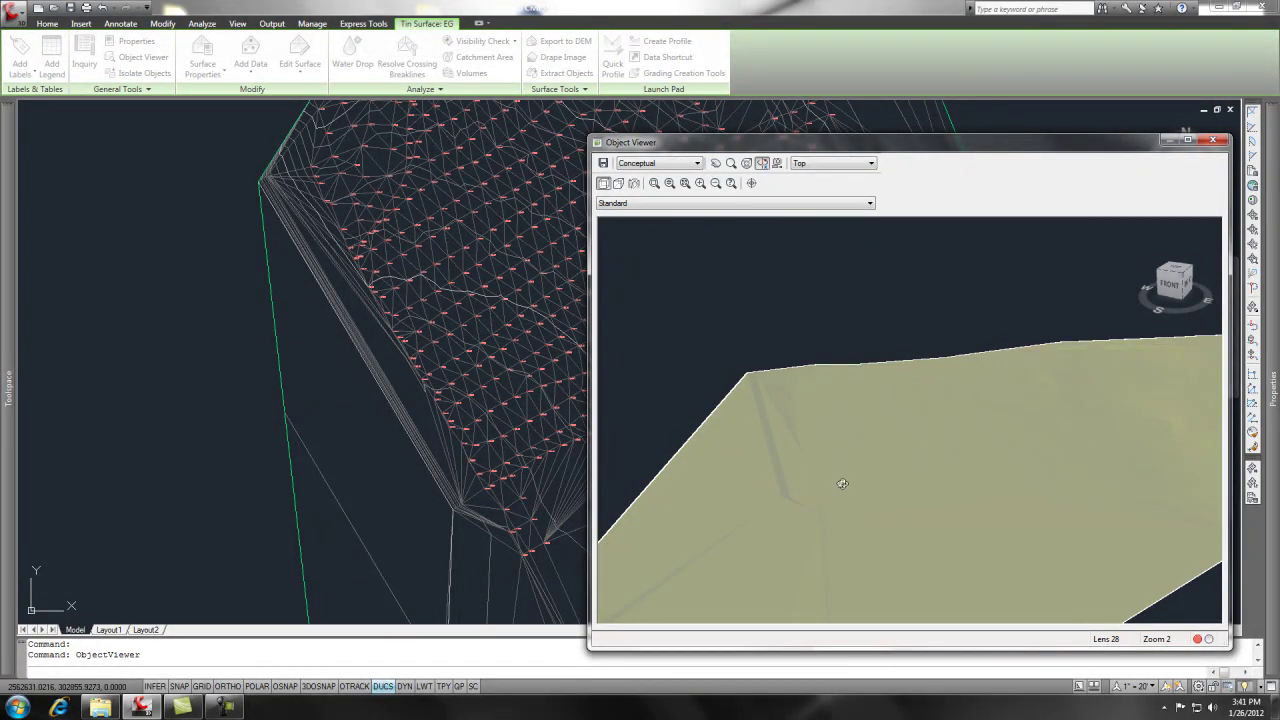
click(1213, 139)
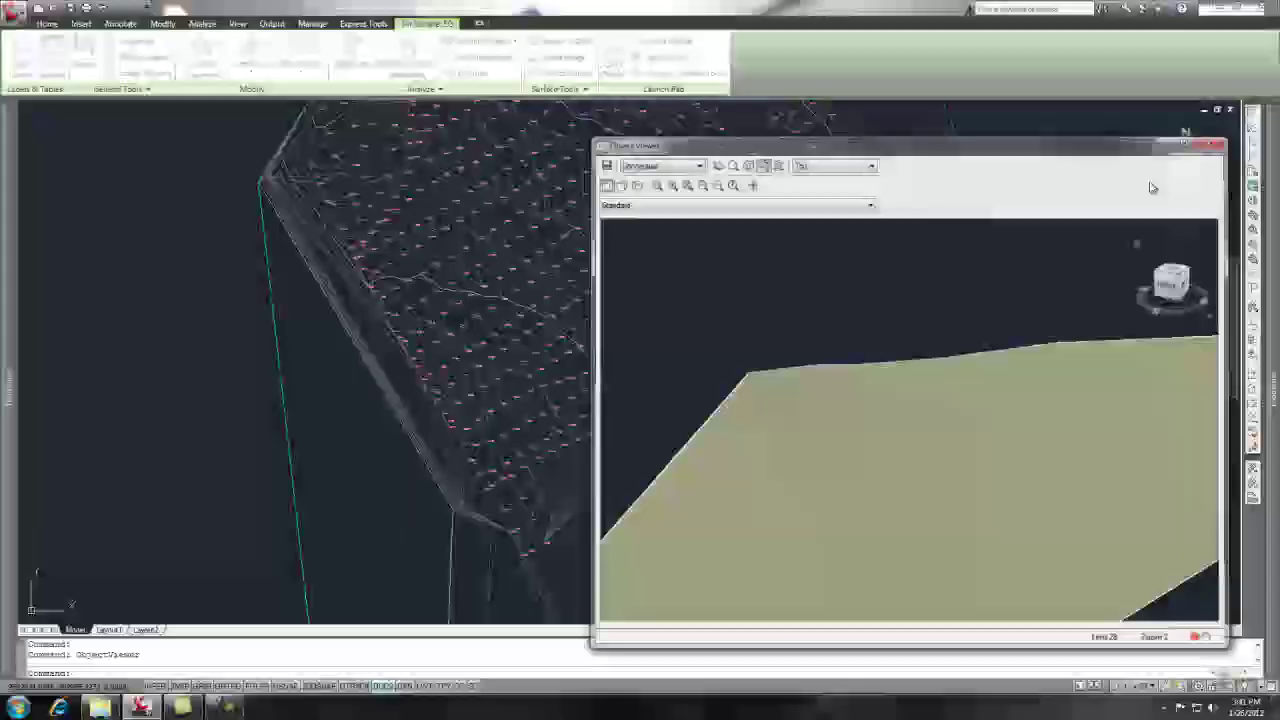
scroll(850, 435, down, 4)
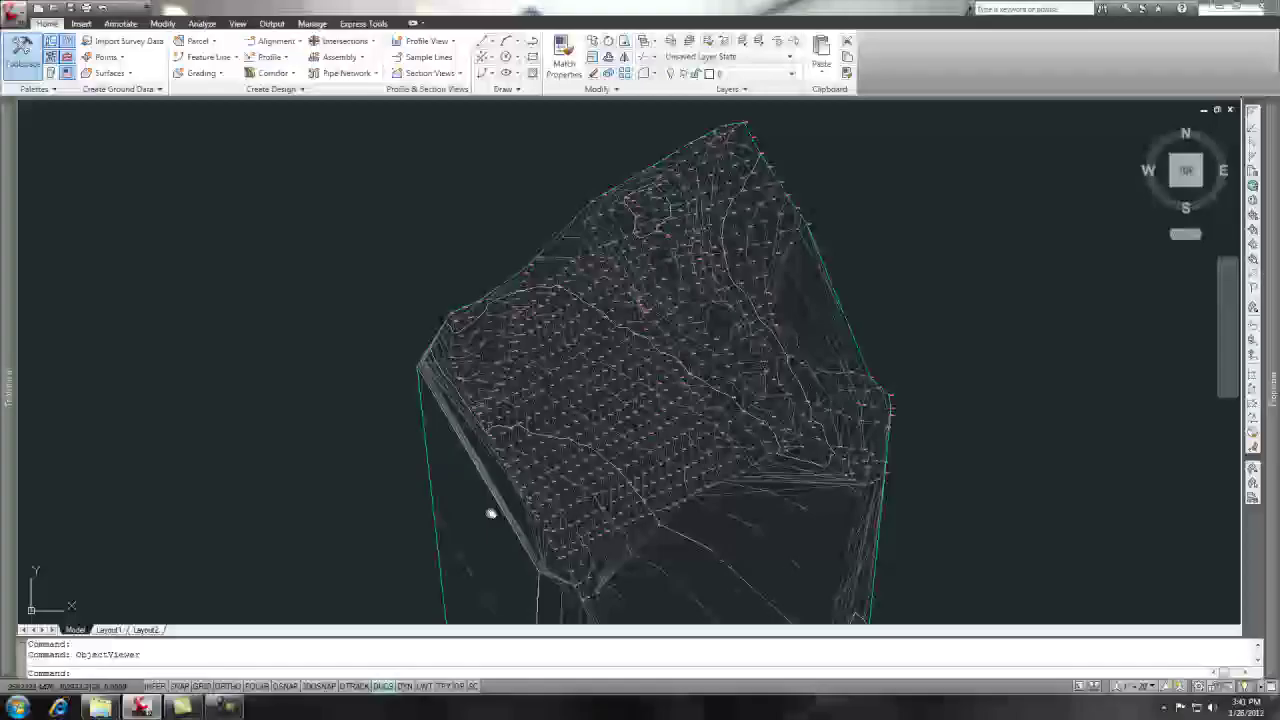
mouse_move(478, 532)
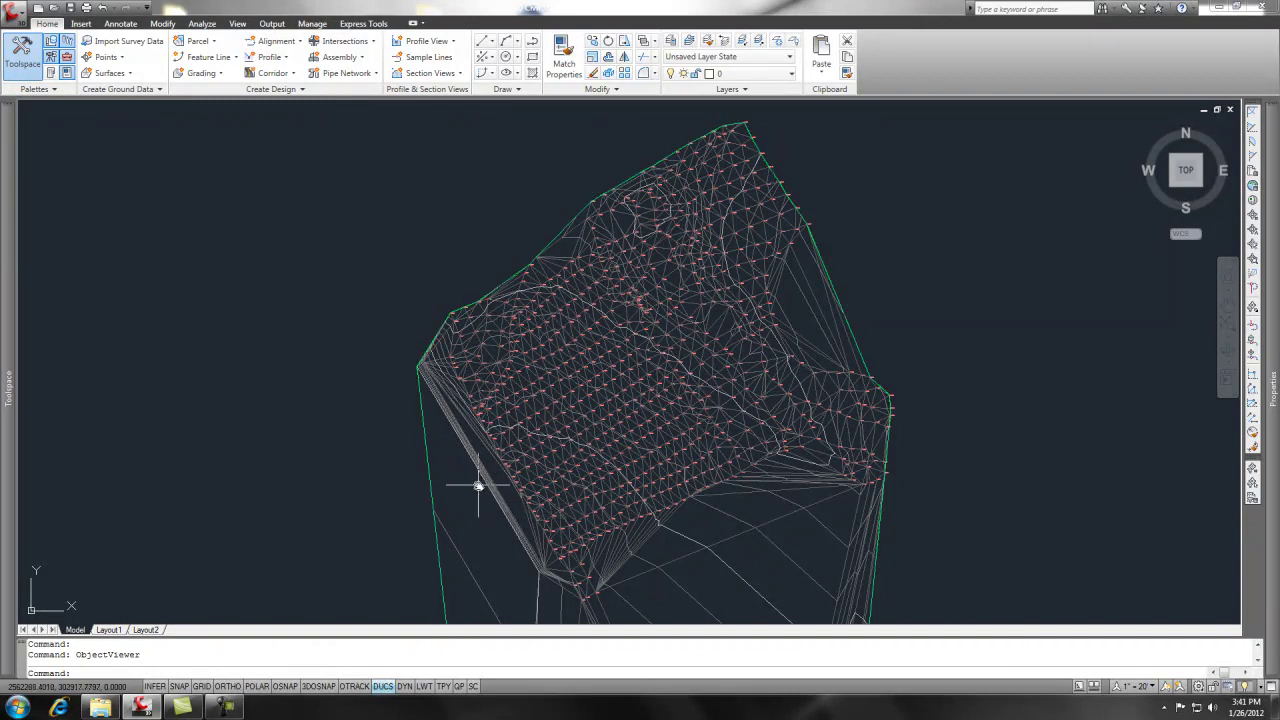
mouse_move(558, 414)
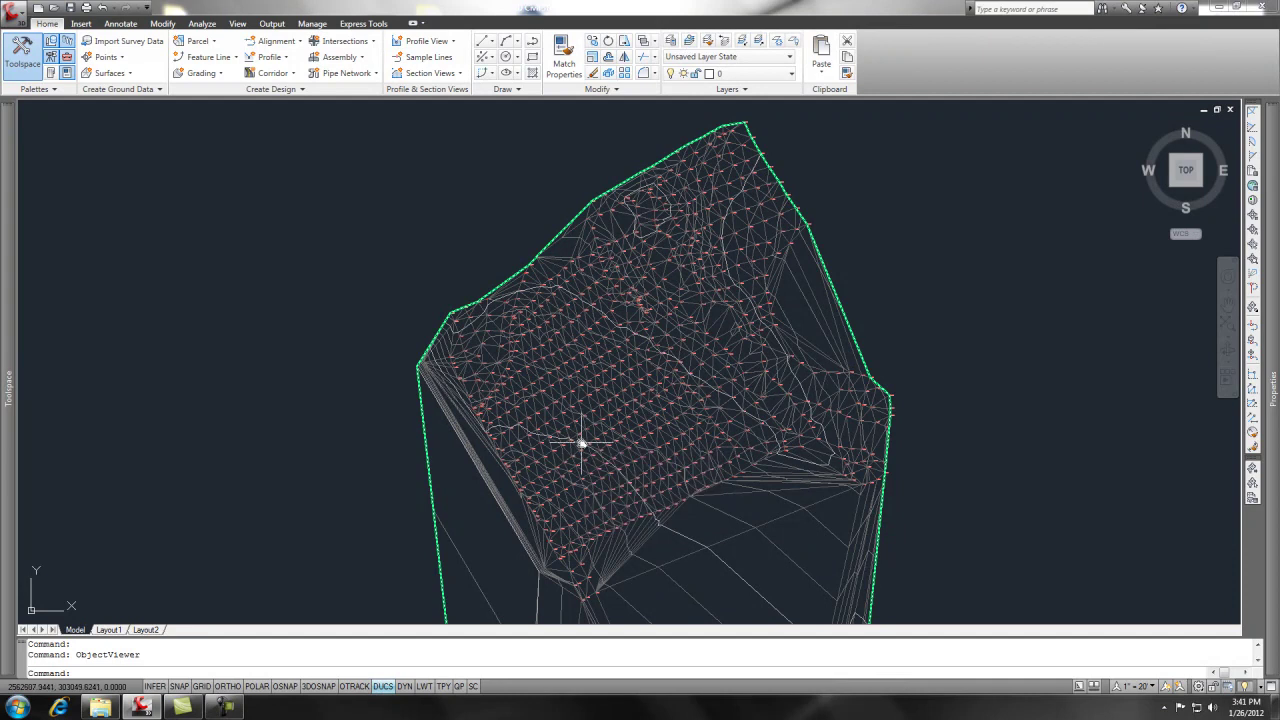
mouse_move(588, 443)
mouse_move(605, 423)
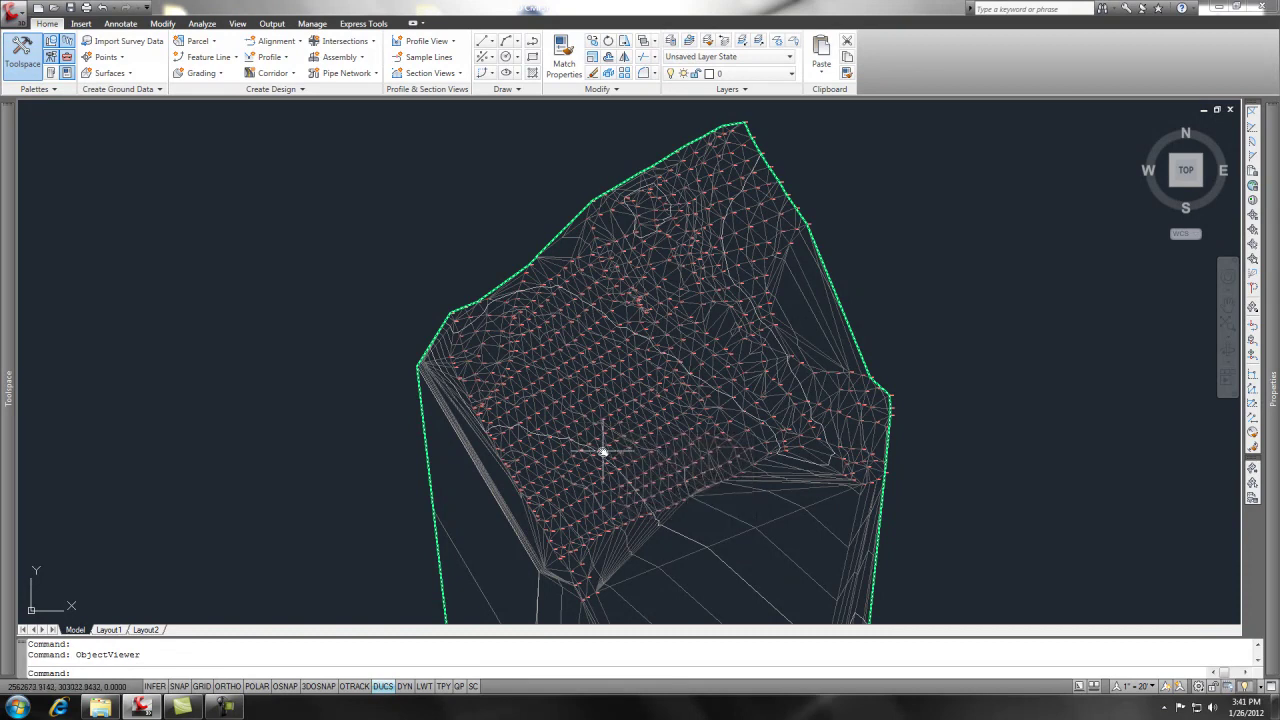